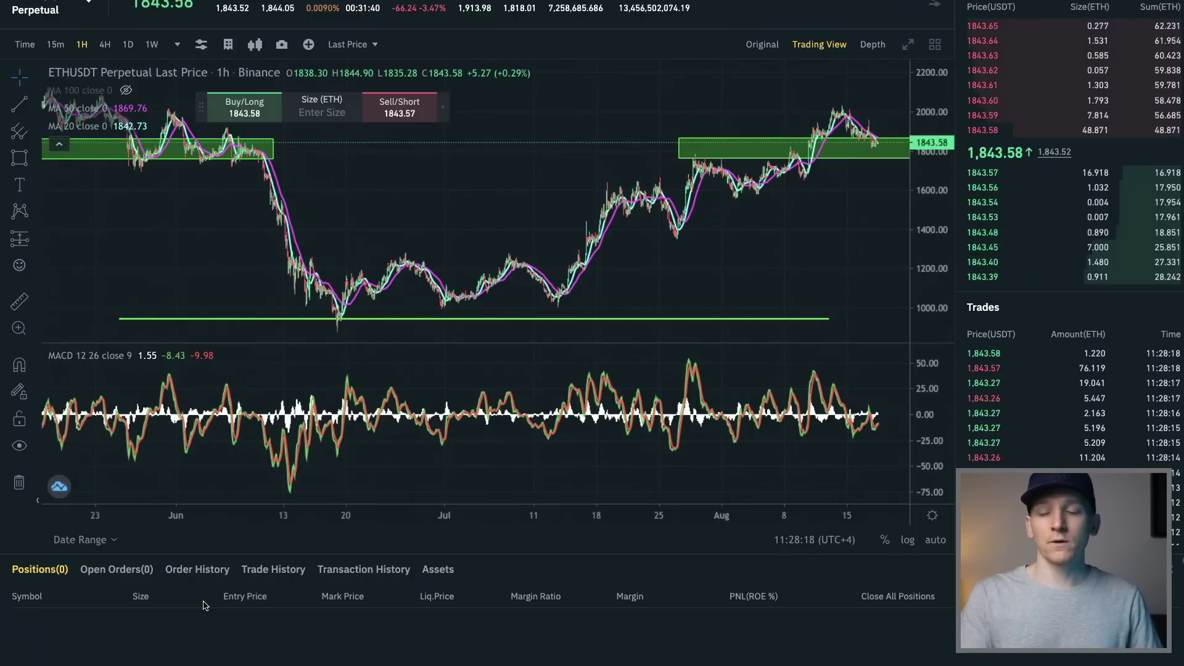
Search the chart's indicator library for "macd" and close it without adding another indicator
scroll(414, 569, up, 1)
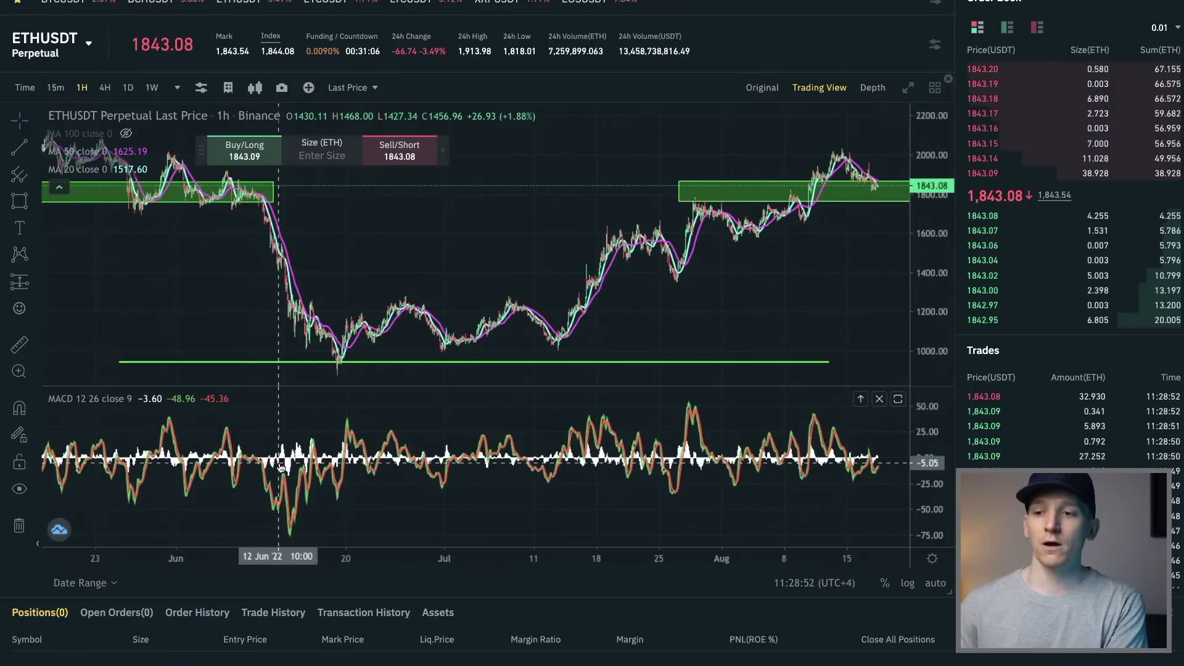
click(260, 89)
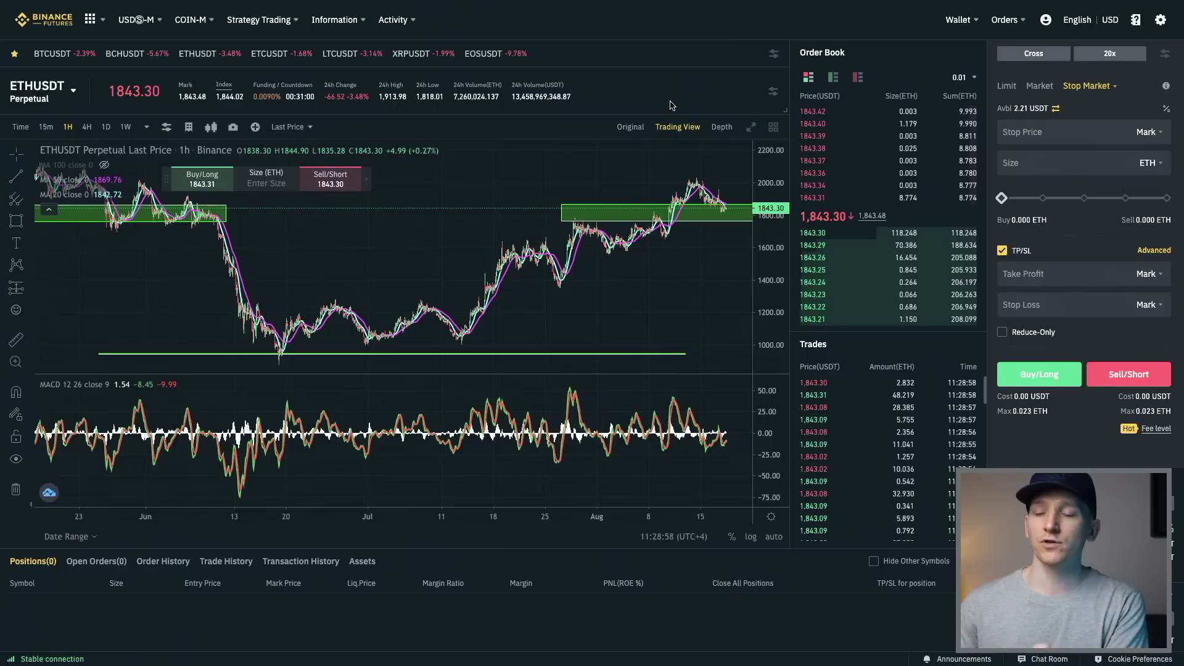
click(211, 130)
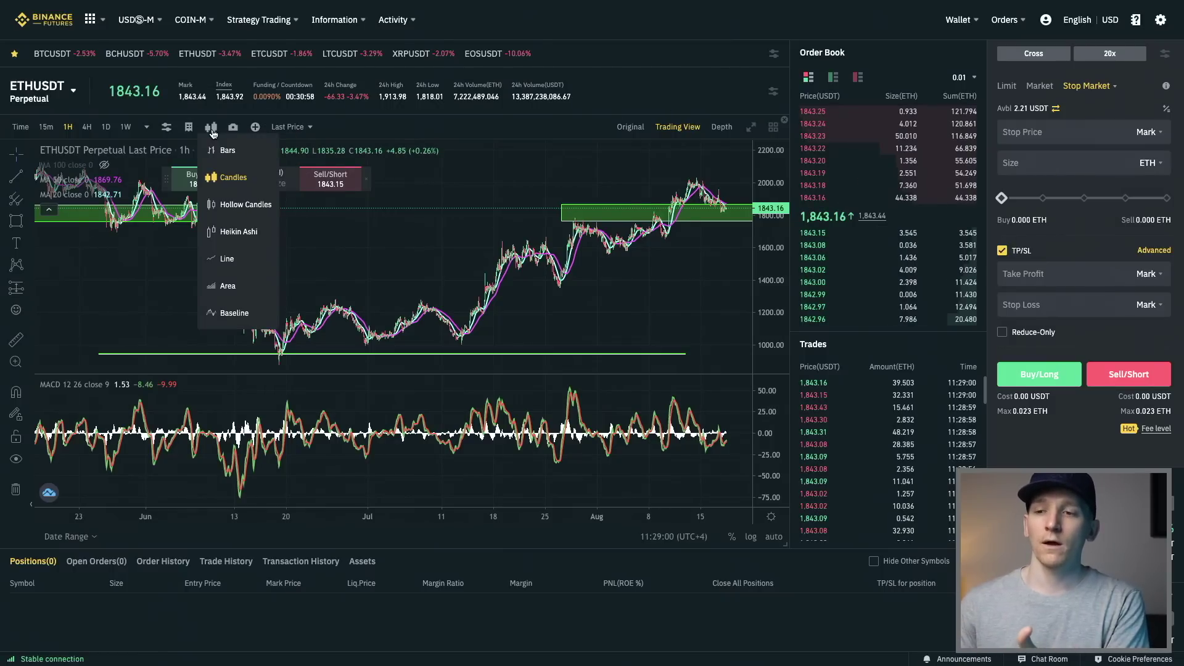
click(176, 132)
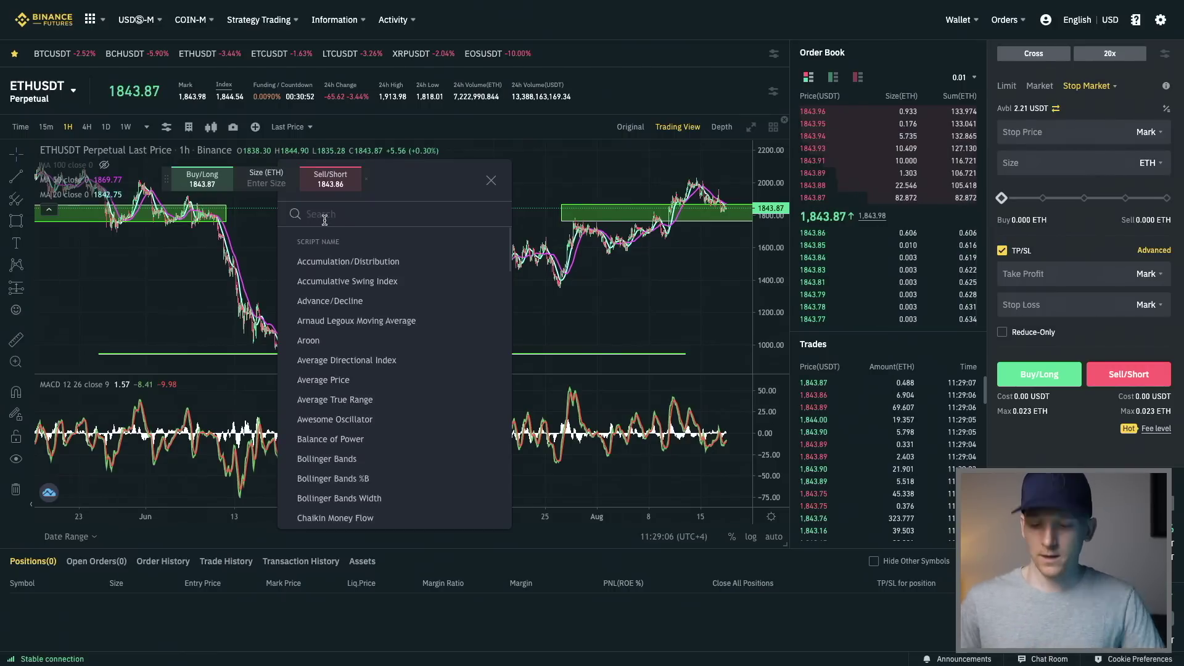
text(macd)
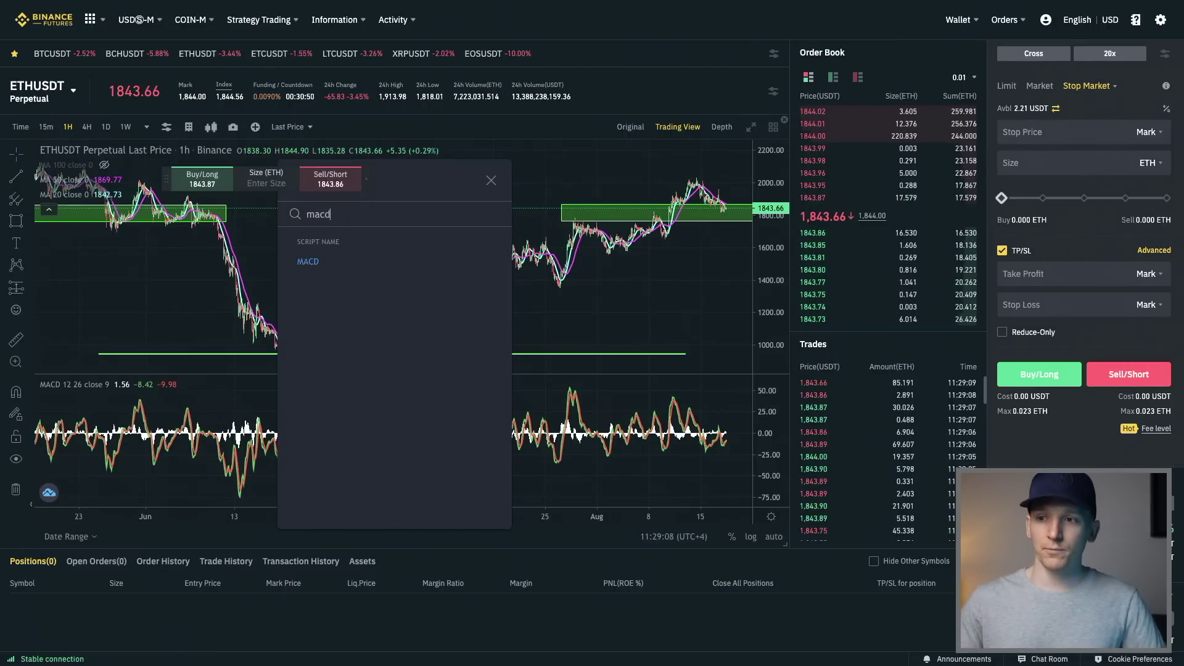
click(491, 181)
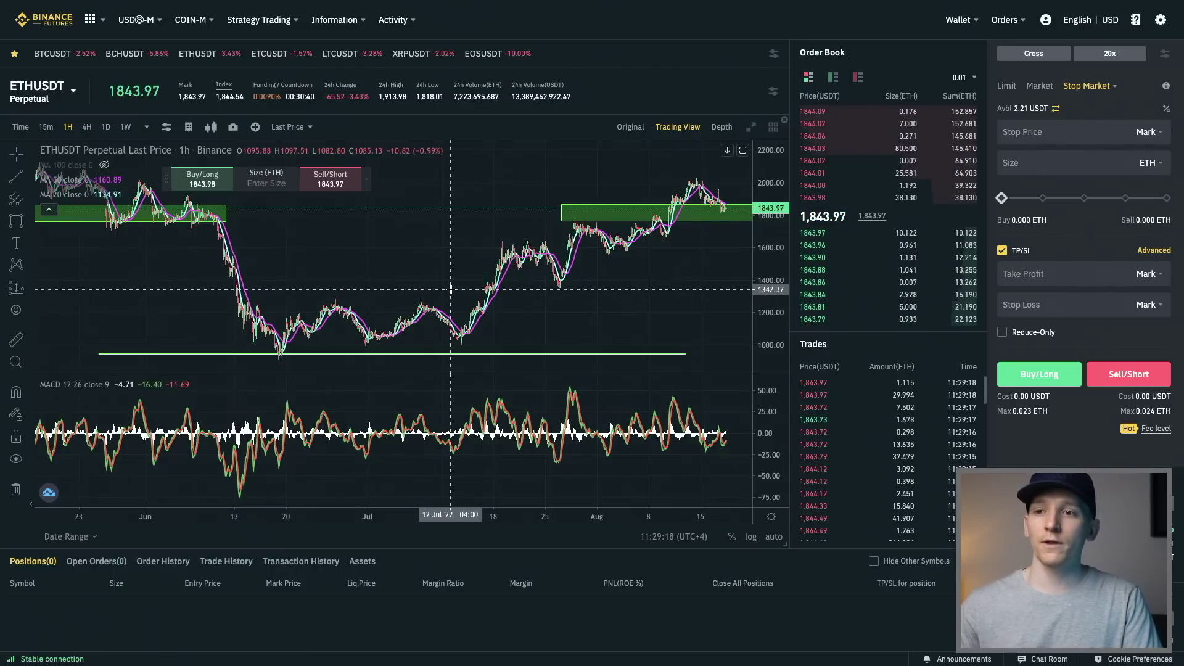
Switch the ETHUSDT chart to the 1D timeframe and reset it so the daily candles from February to August fit
click(105, 127)
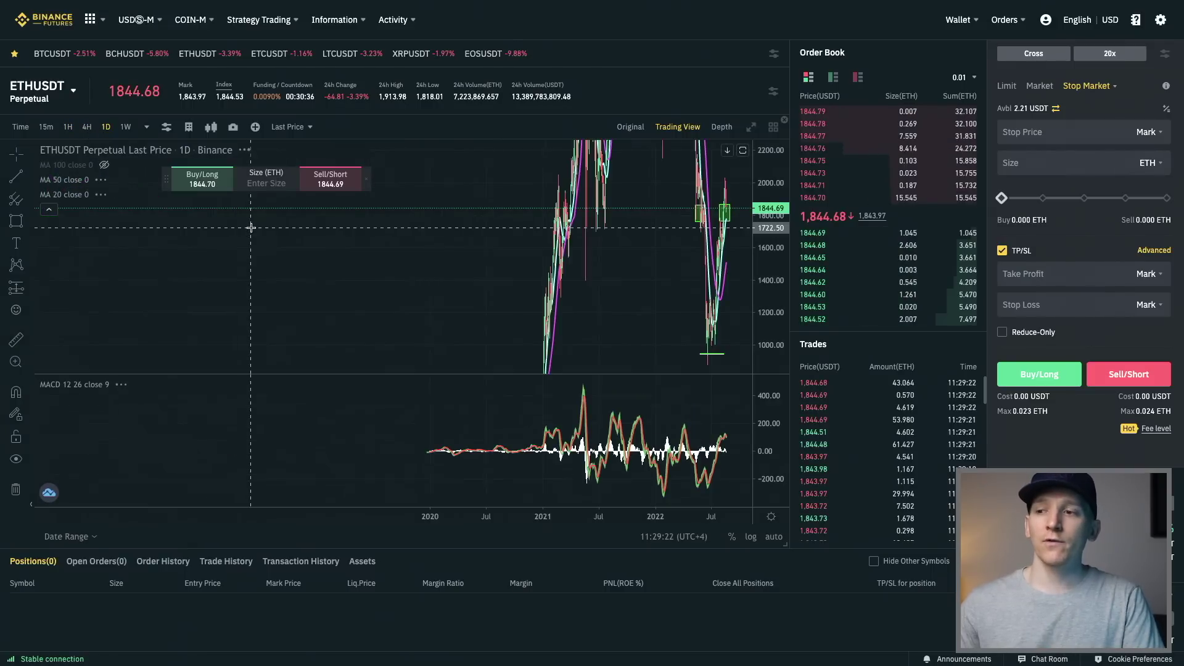
right_click(431, 258)
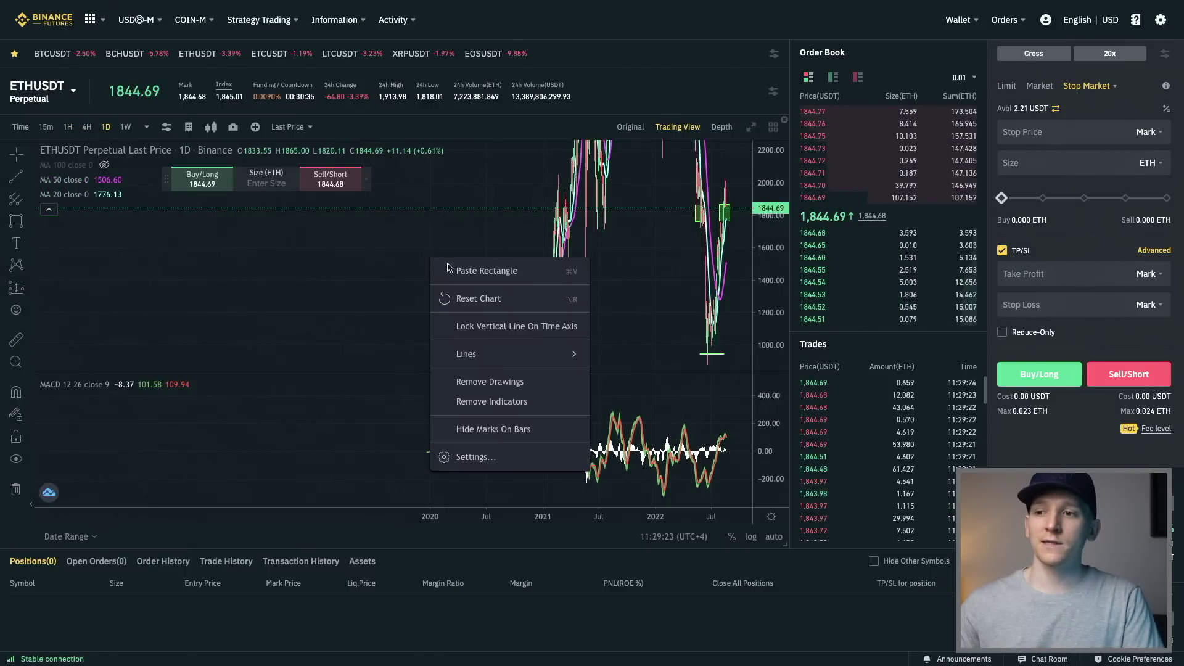
click(470, 300)
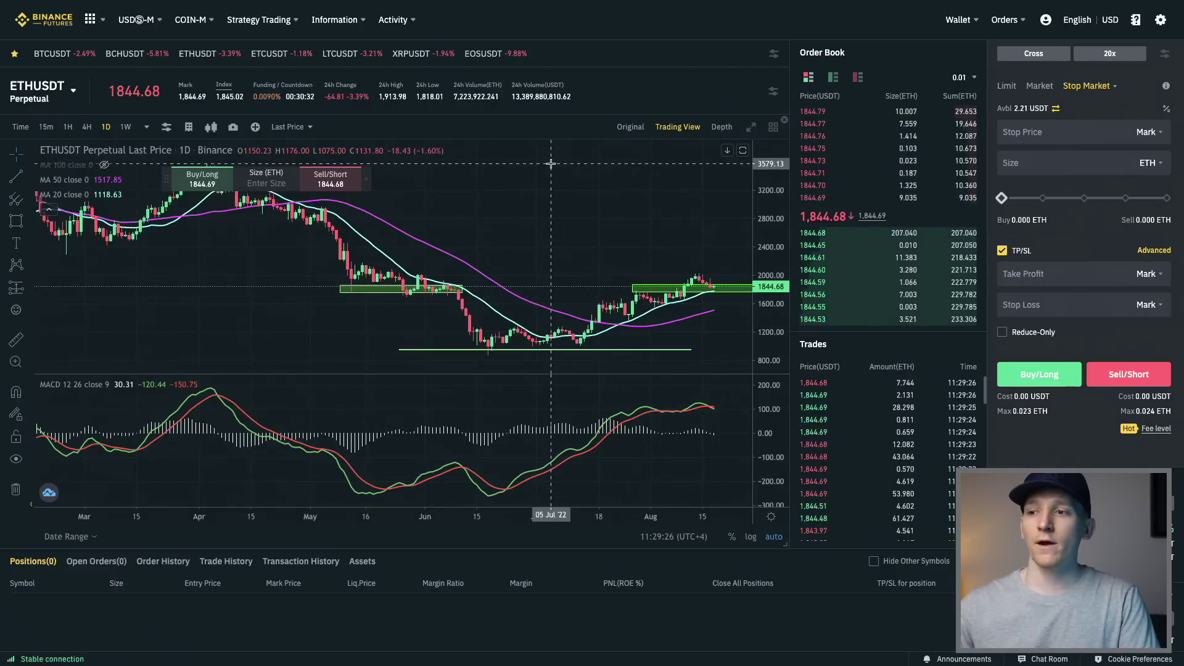
scroll(561, 488, down, 3)
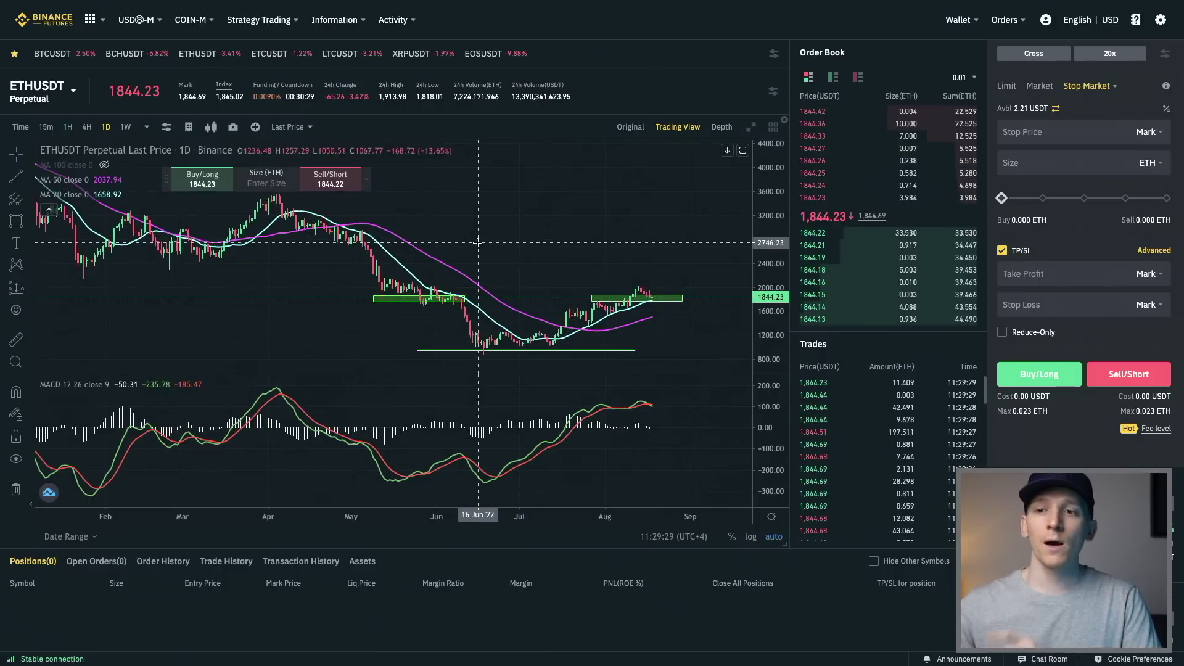
mouse_move(104, 201)
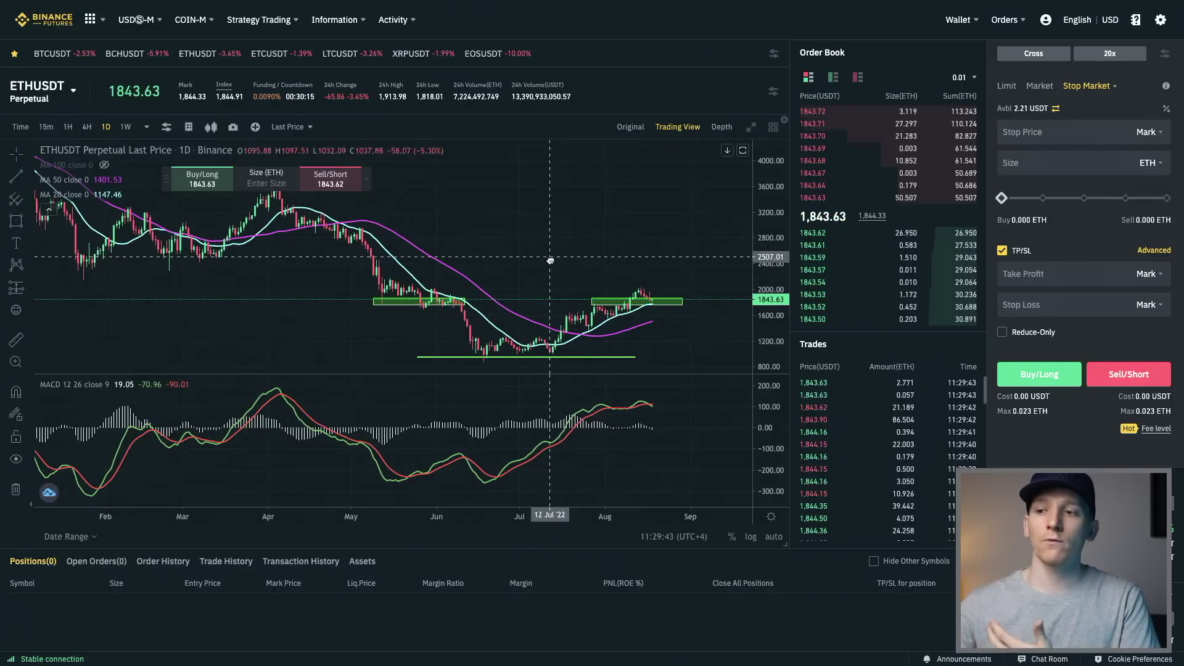
drag(558, 238, 505, 244)
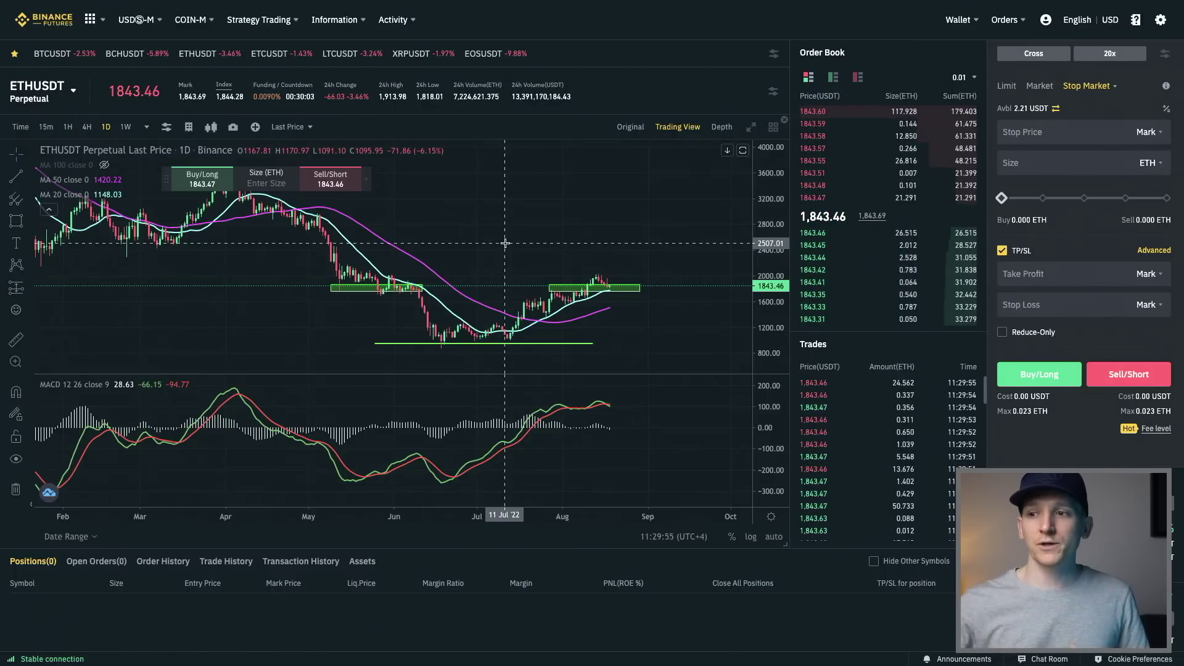
click(594, 284)
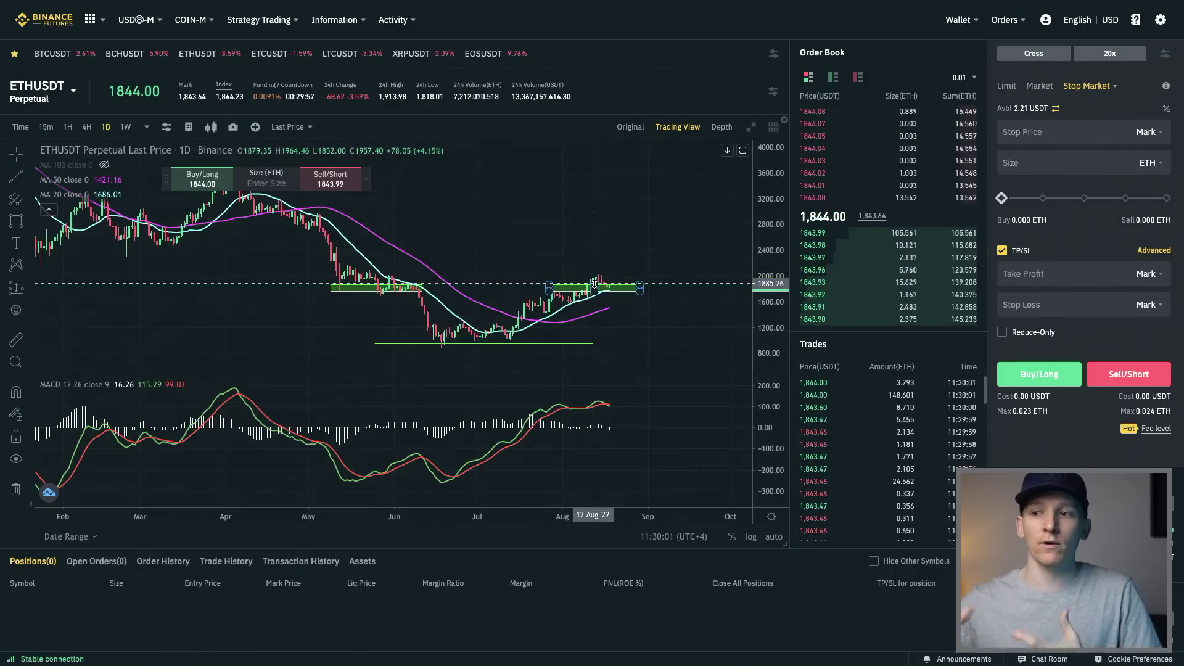
click(585, 309)
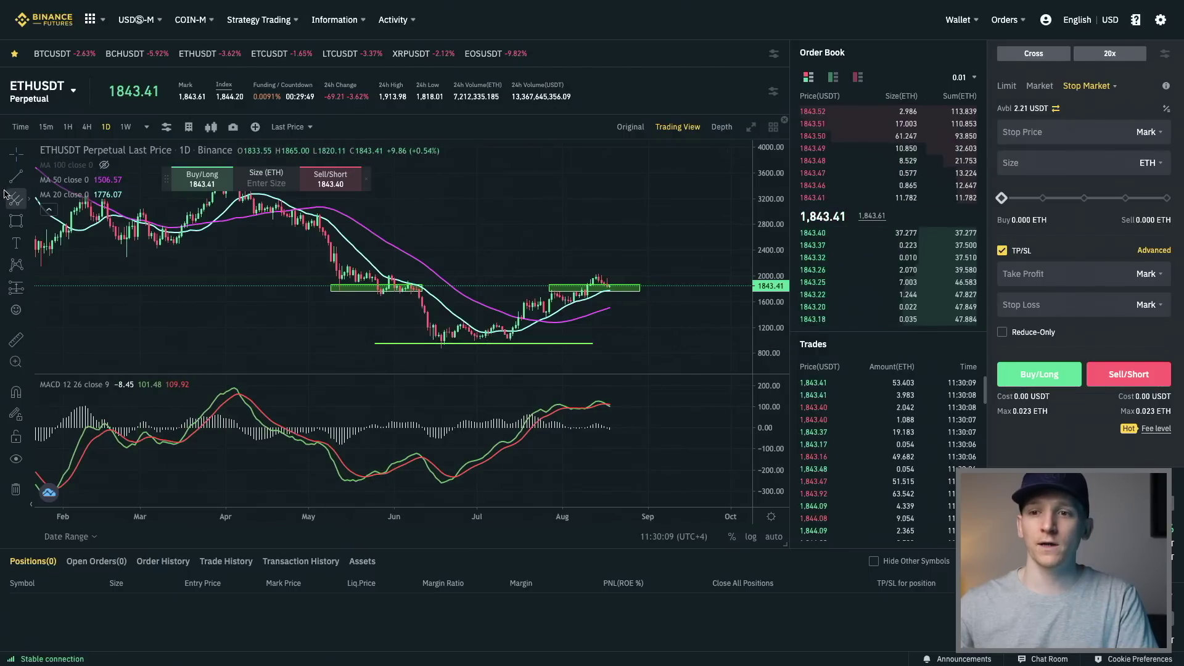
click(397, 343)
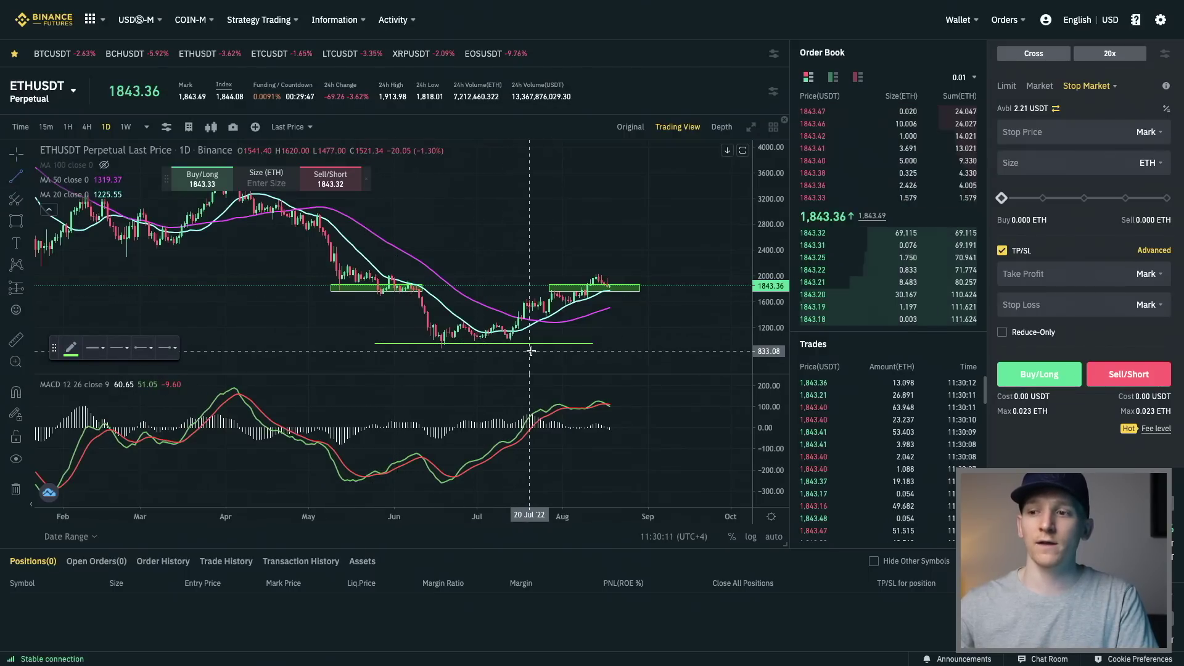
click(16, 220)
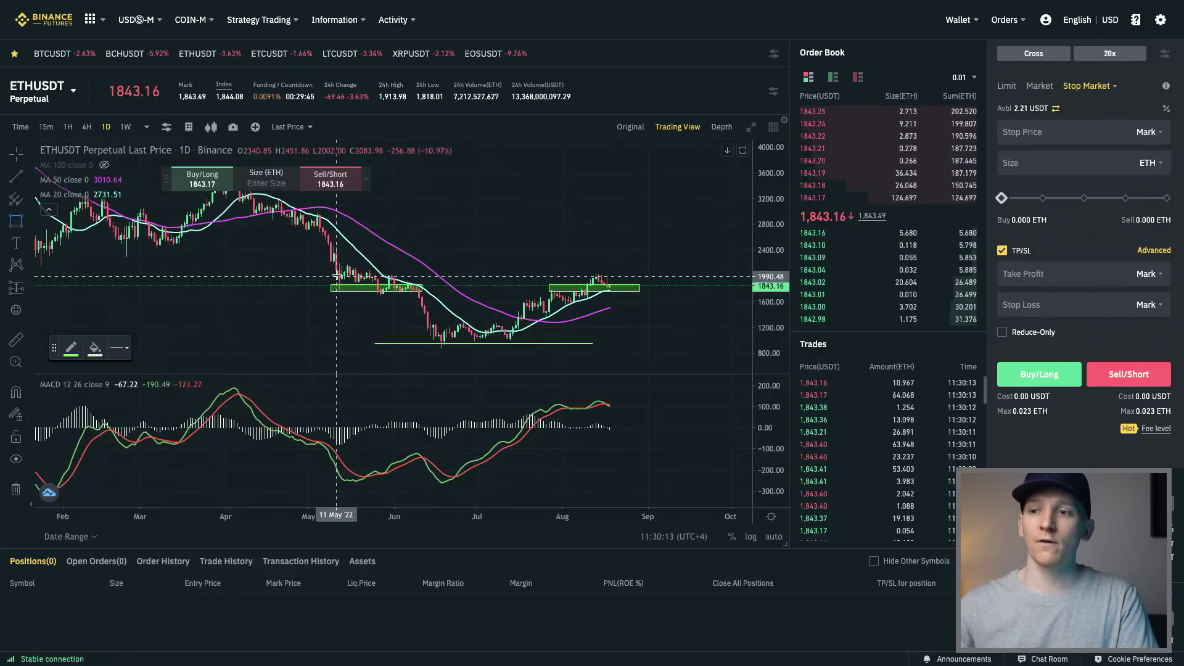
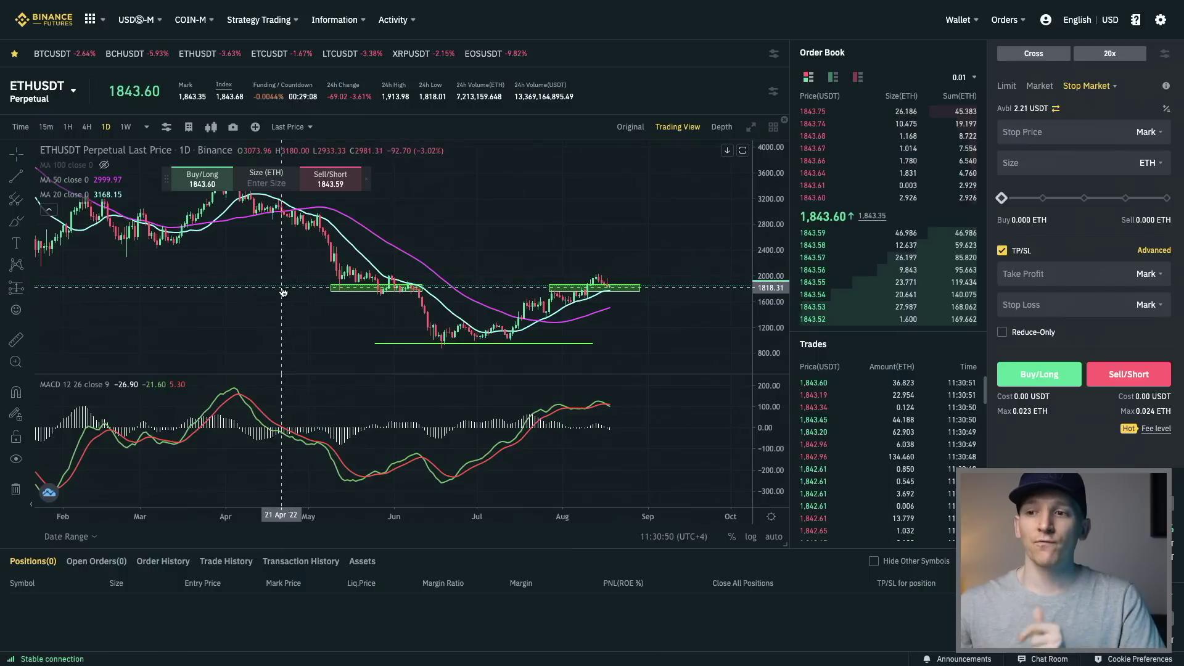
Draw a near-horizontal trend line through both green zones at about 1,820, from 12 Apr '22 to 19 Sep '22
click(16, 177)
drag(257, 287, 698, 286)
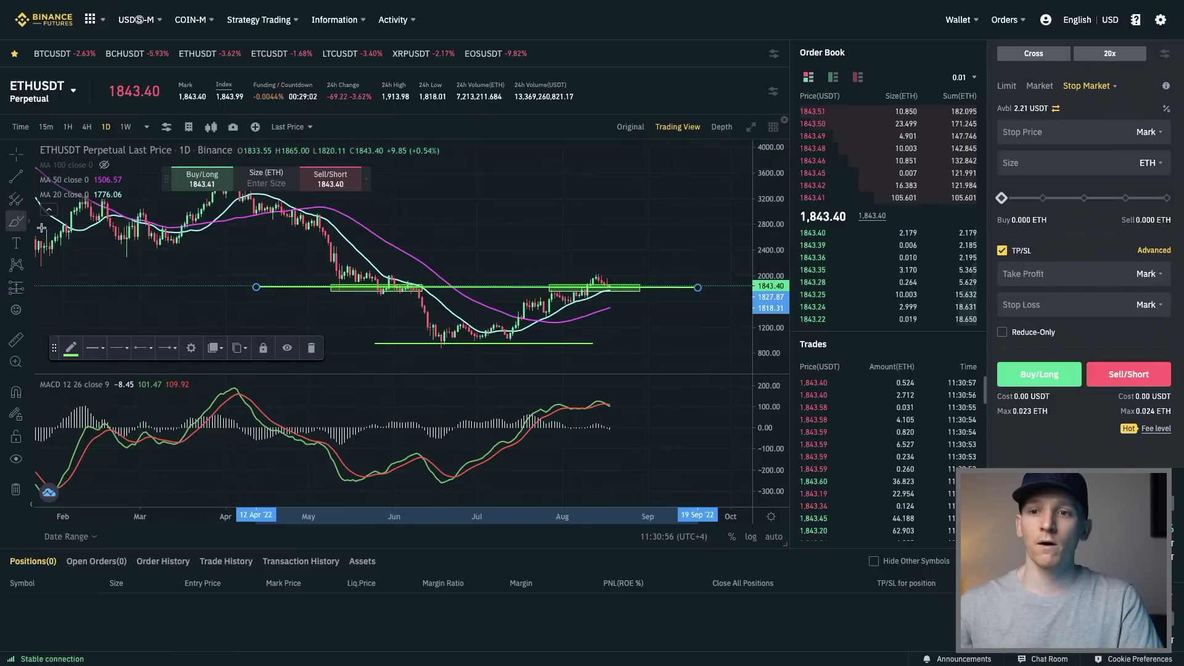
Circle the price recovery from July onwards with a large freehand Brush loop, and undo the mark
click(16, 221)
mouse_move(488, 214)
mouse_down()
mouse_move(502, 349)
mouse_move(707, 290)
mouse_move(610, 241)
mouse_move(498, 224)
mouse_up()
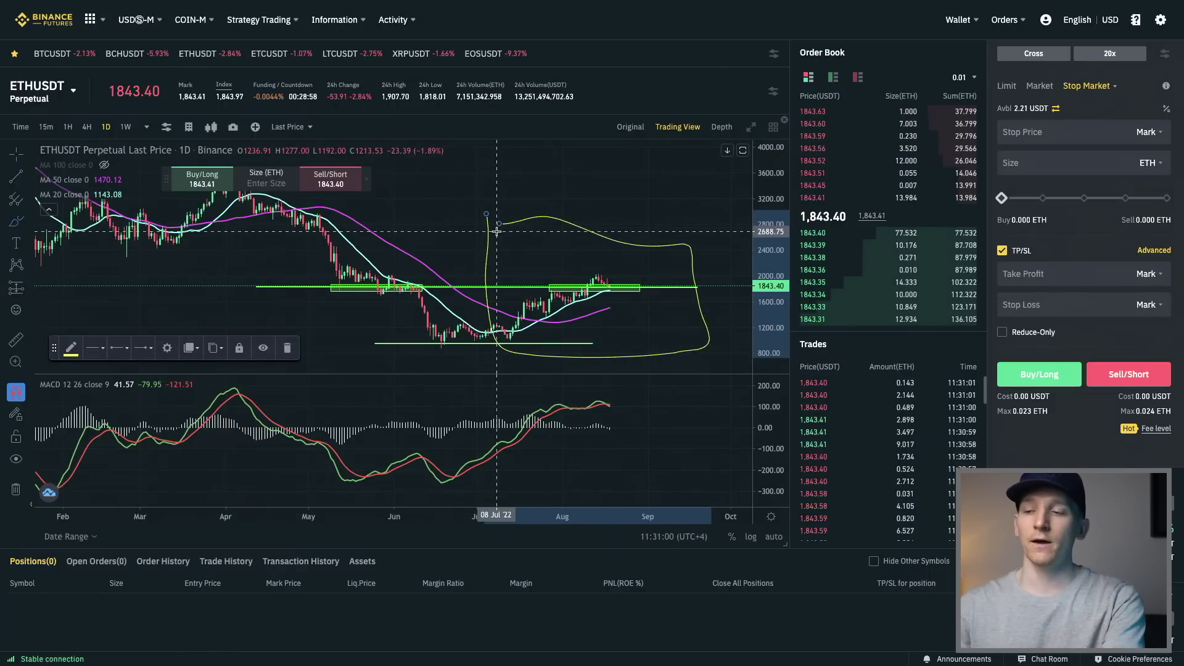
key(ctrl+z)
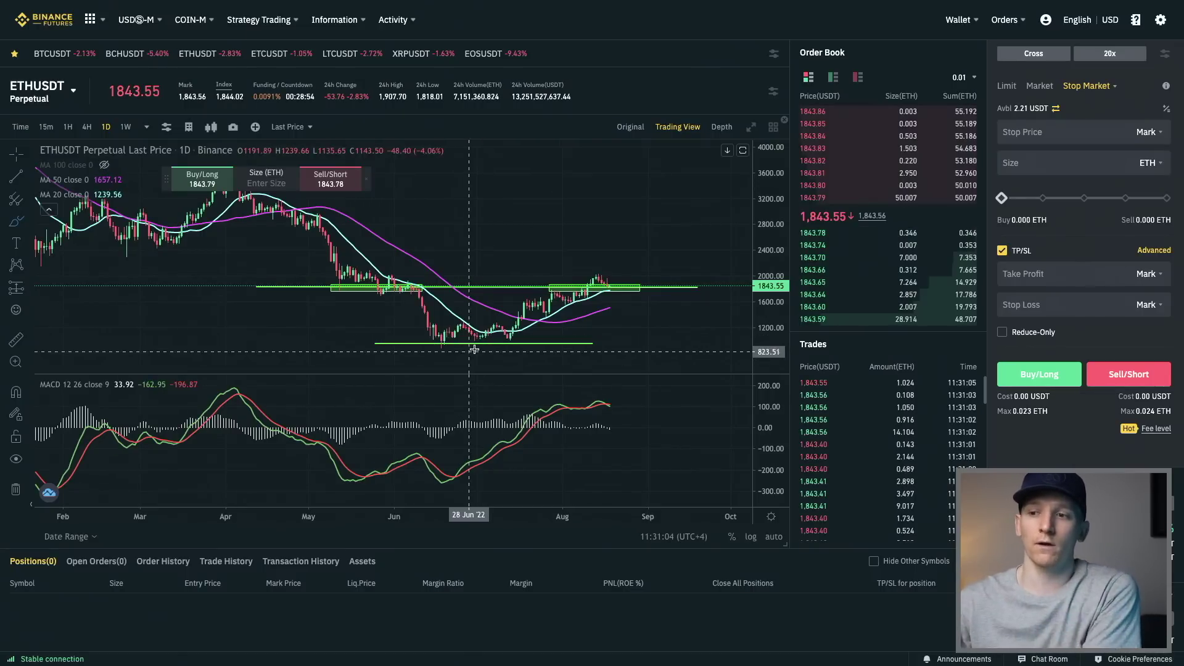
Sketch rising Brush strokes from the June–July lows up to the upper green zone, and remove them
click(18, 221)
drag(458, 343, 588, 288)
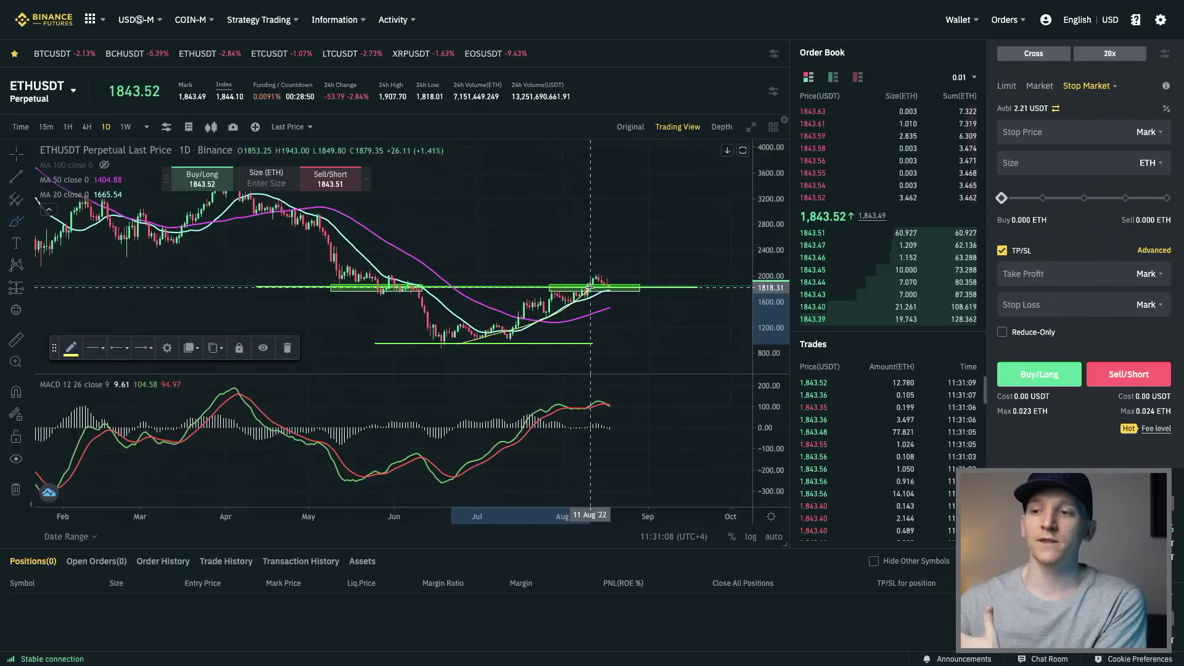
click(173, 272)
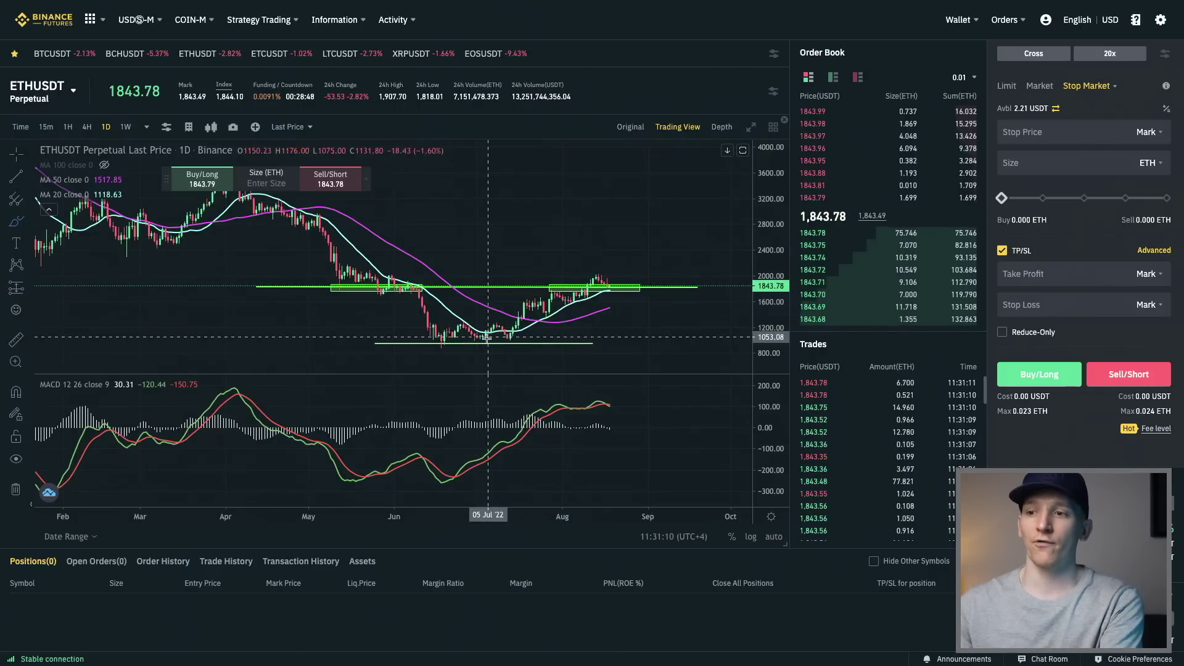
click(468, 334)
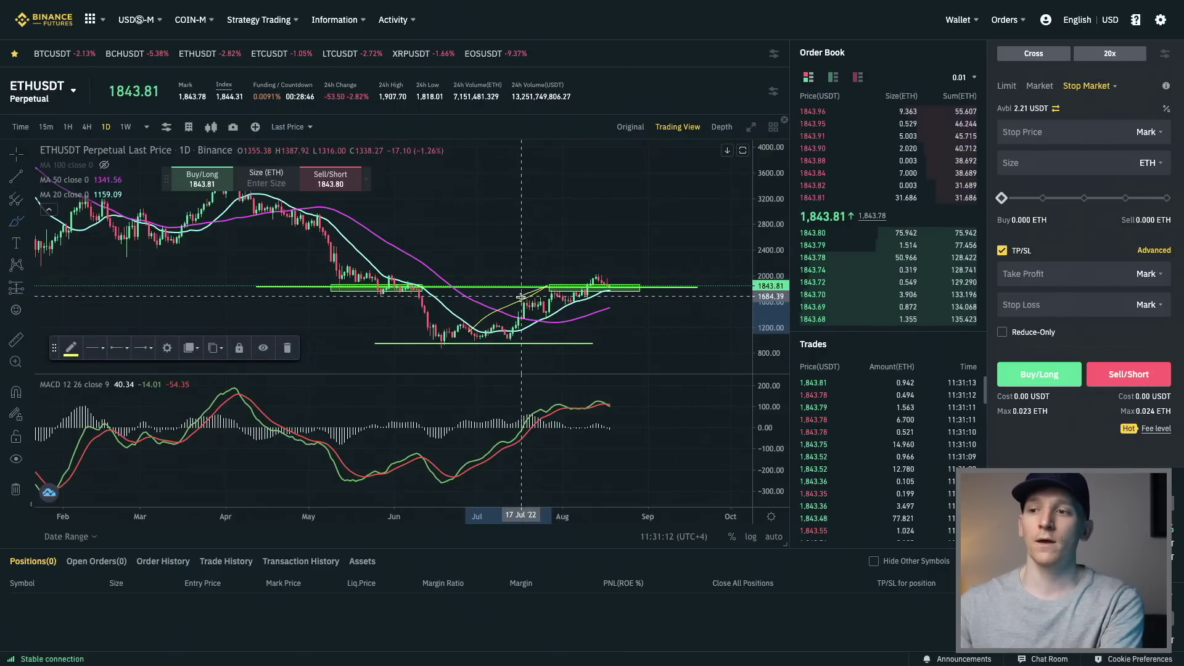
key(Delete)
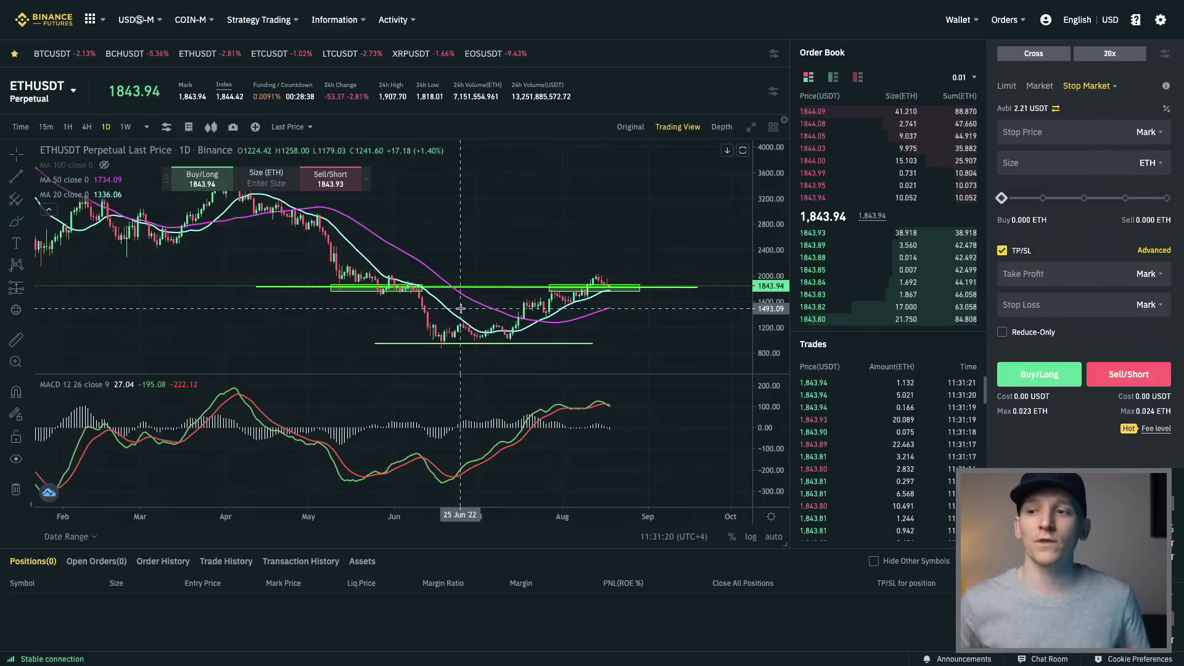
Circle the mid-August candles at the upper green zone with the Brush, and delete the mark
drag(610, 281, 623, 270)
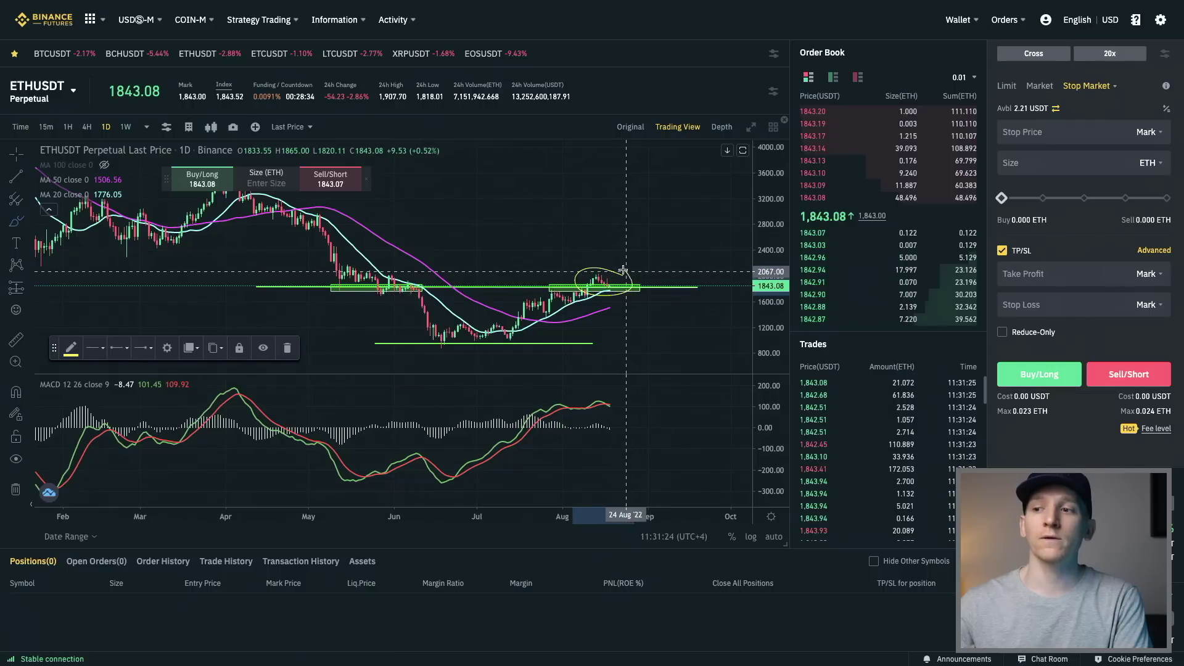
key(Delete)
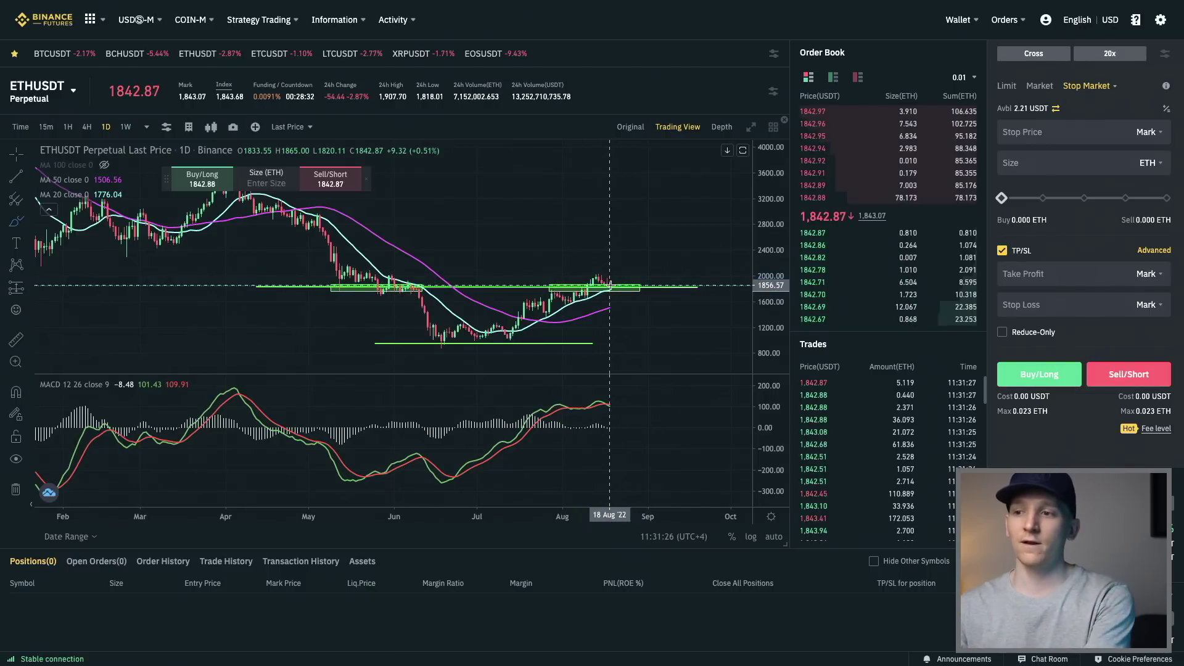
click(608, 287)
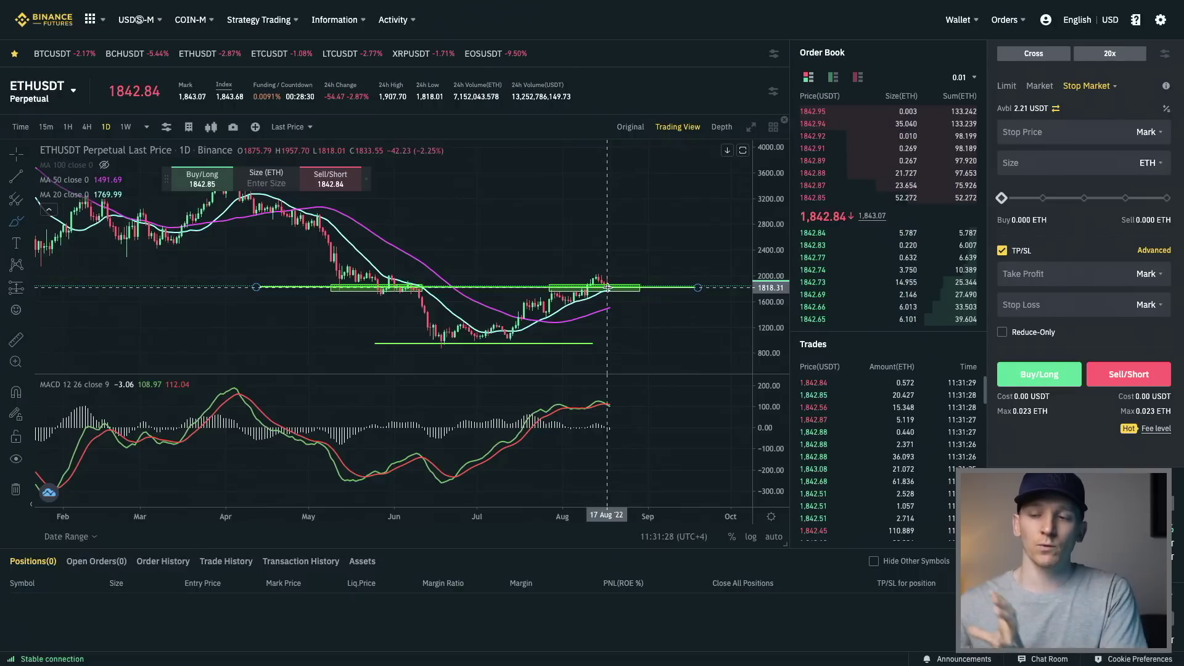
Circle the June–July lows with Brush loops, and delete them together with the long horizontal trend line
drag(446, 334, 534, 328)
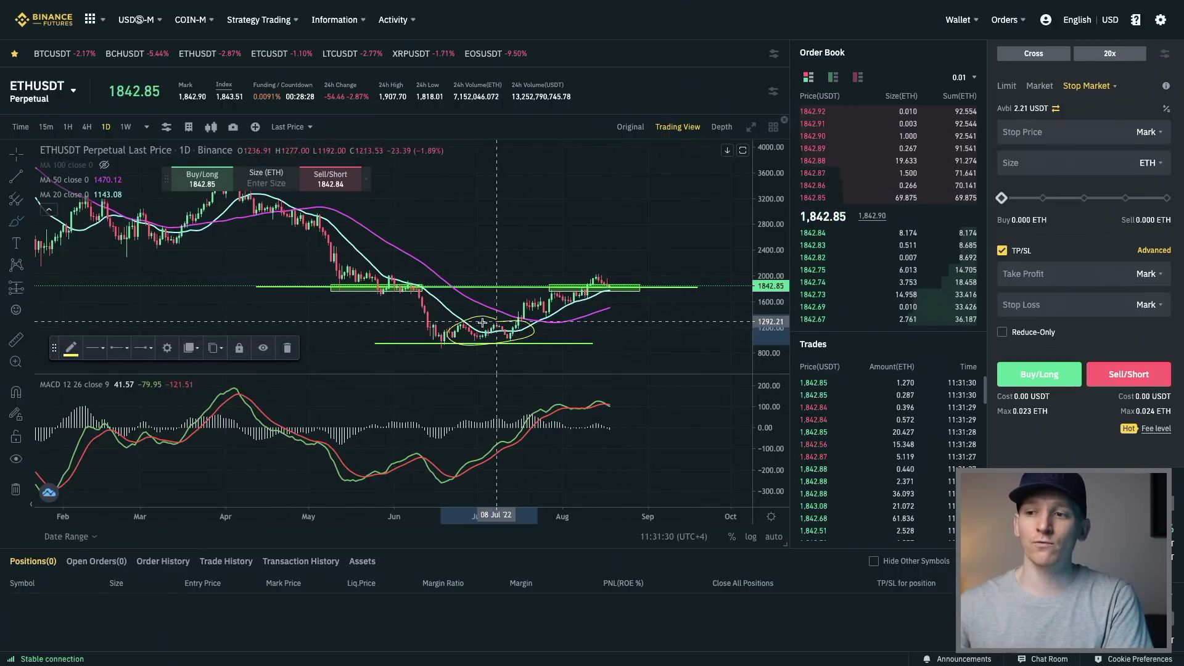
drag(482, 322, 483, 338)
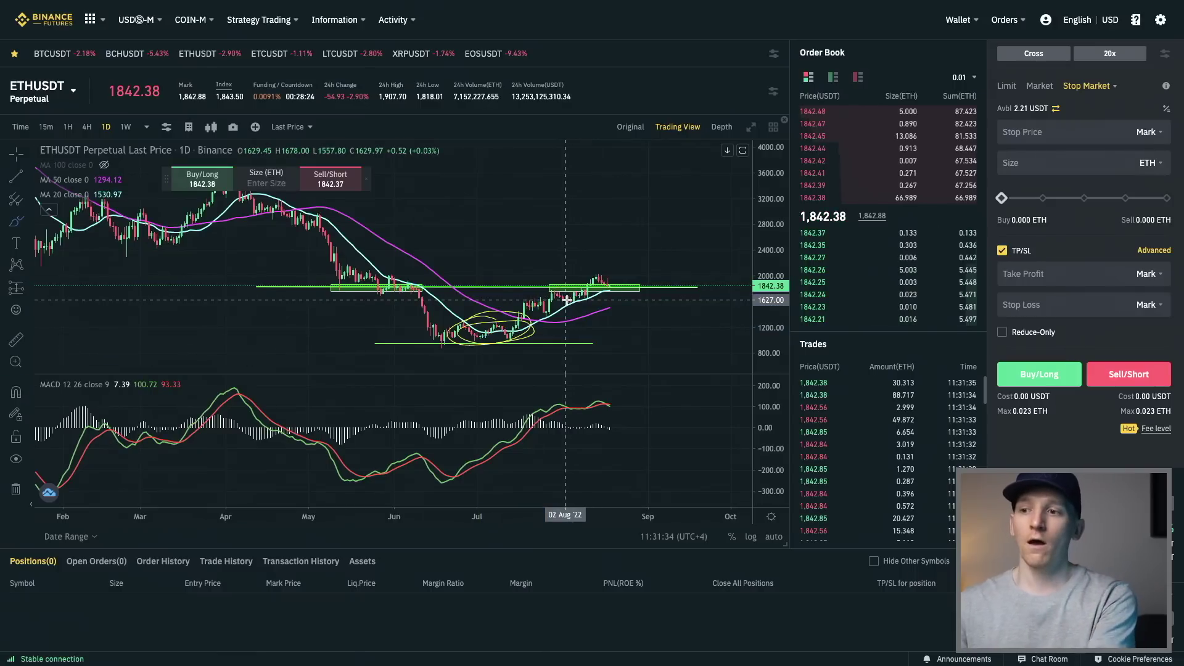
key(Delete)
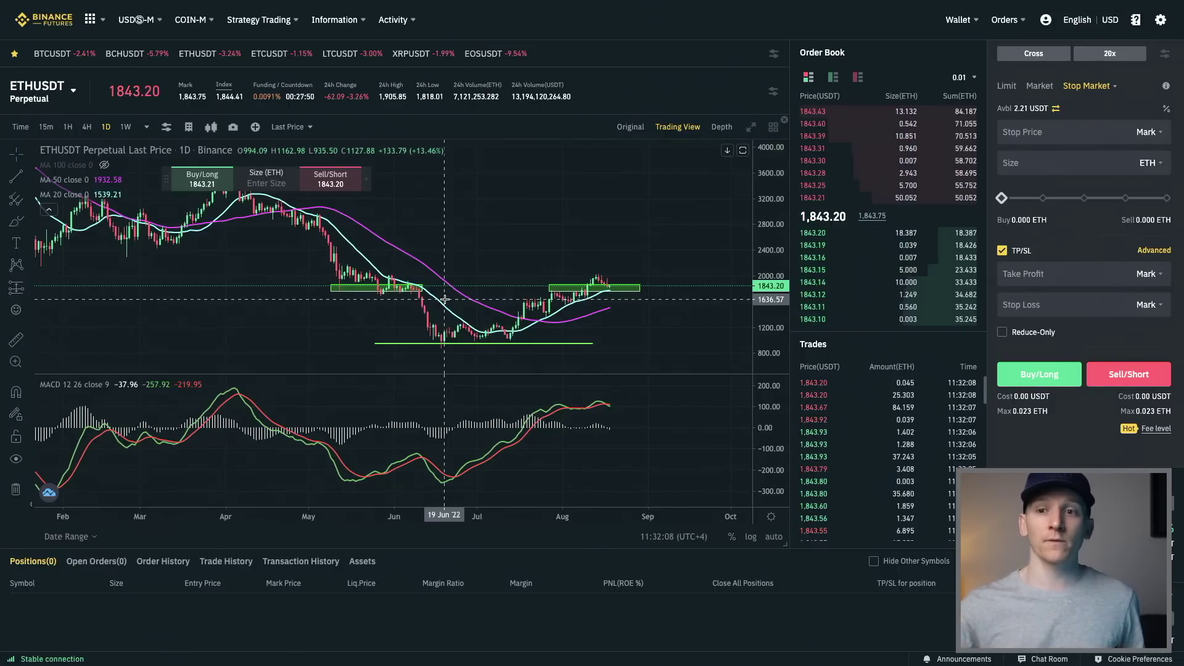
Review the MACD indicator's style settings for the histogram, MACD and signal lines, leaving them unchanged
click(13, 229)
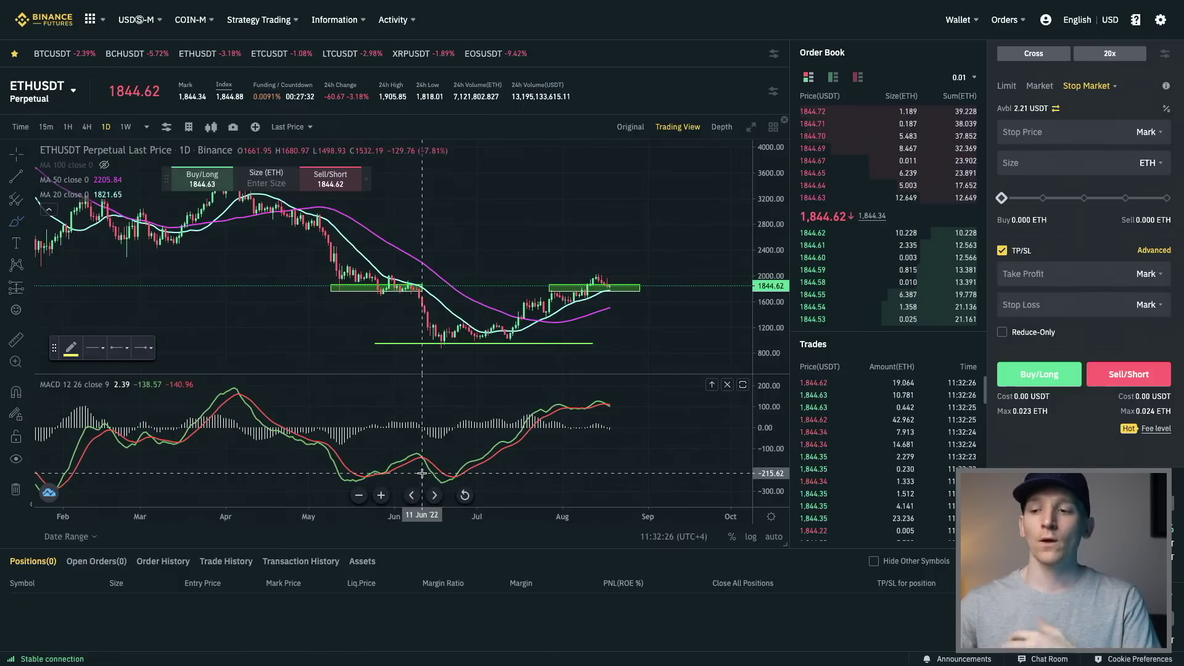
click(137, 385)
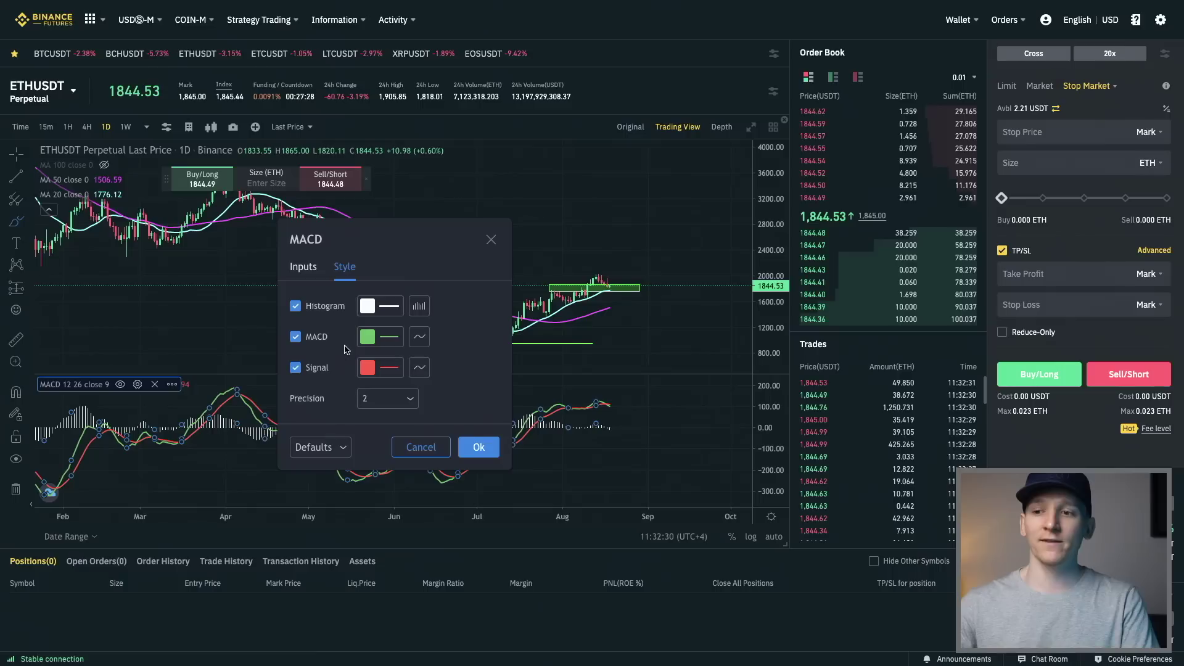
click(492, 240)
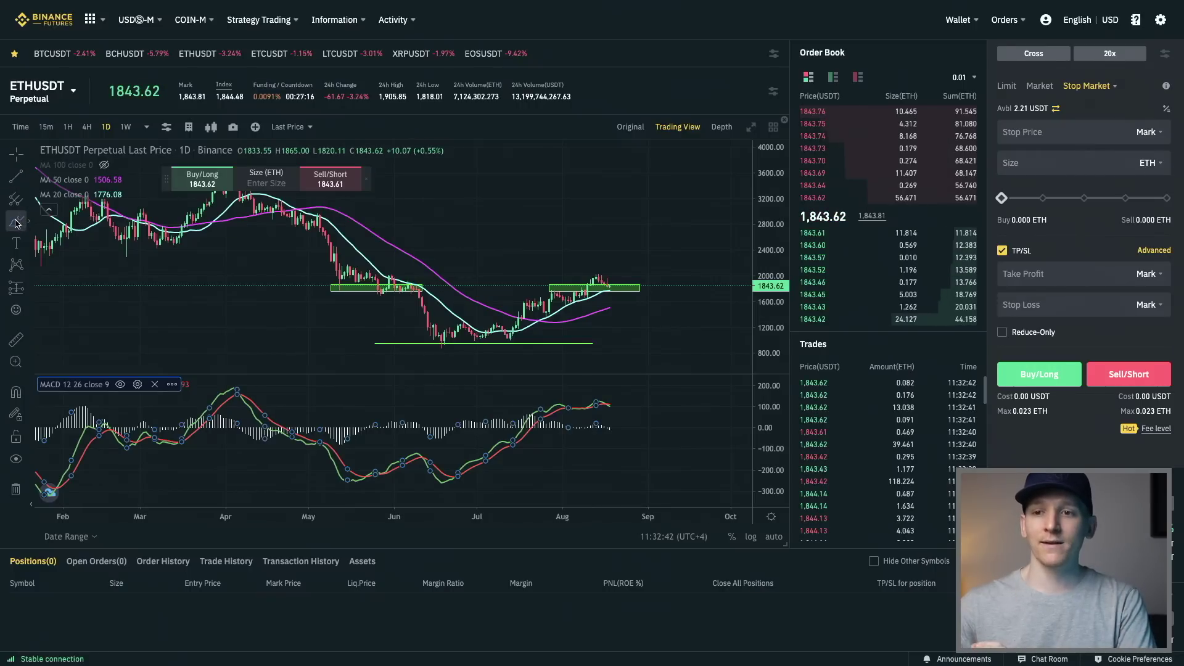
Circle the late-June crossover of the MACD and signal lines with the Brush
click(16, 223)
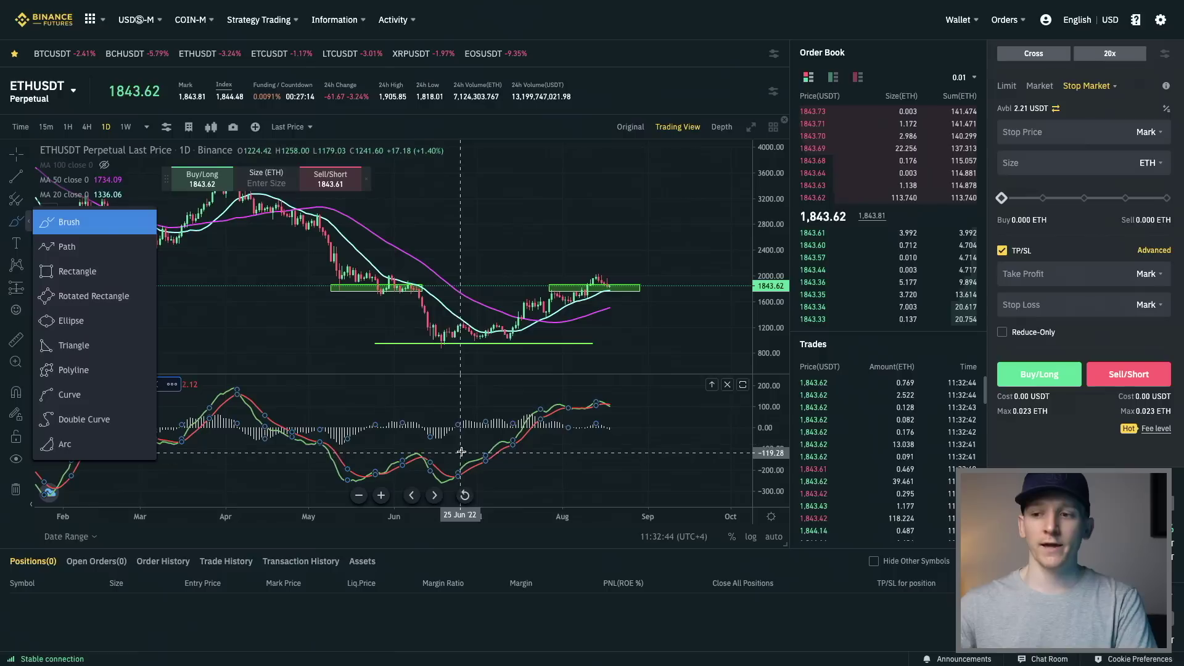
mouse_move(456, 454)
mouse_down()
mouse_move(425, 478)
mouse_move(464, 462)
mouse_up()
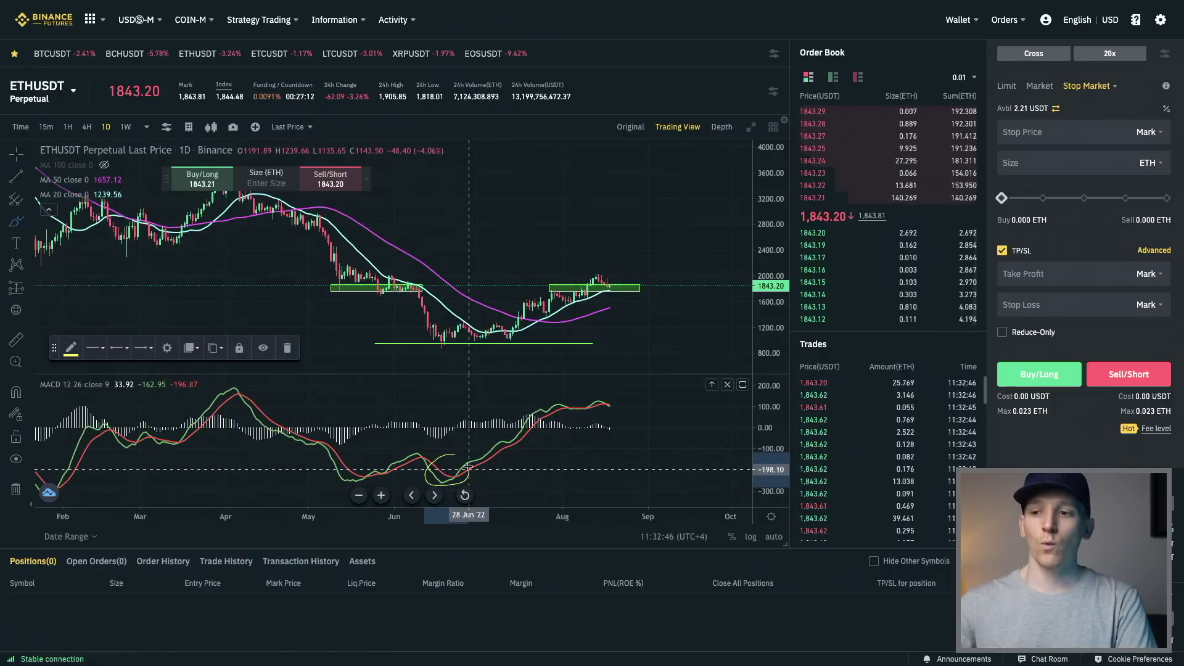
Mark the June MACD crossover and the climb that follows it with Brush strokes and loops, and delete the marks
drag(344, 427, 424, 464)
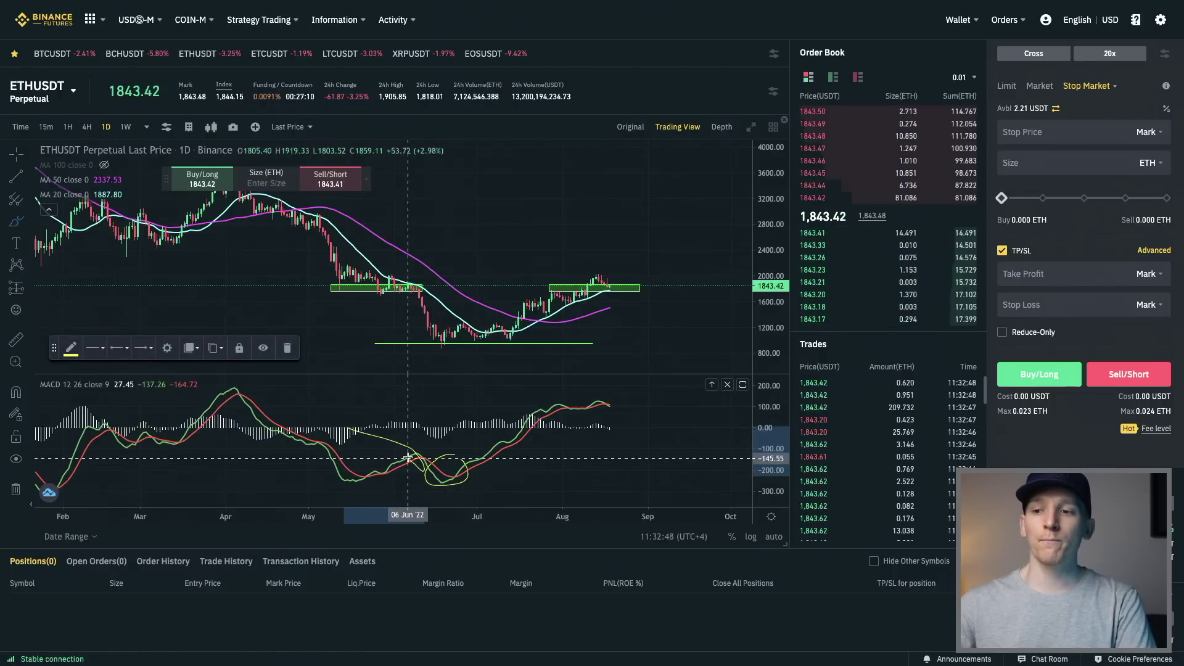
key(ctrl+z)
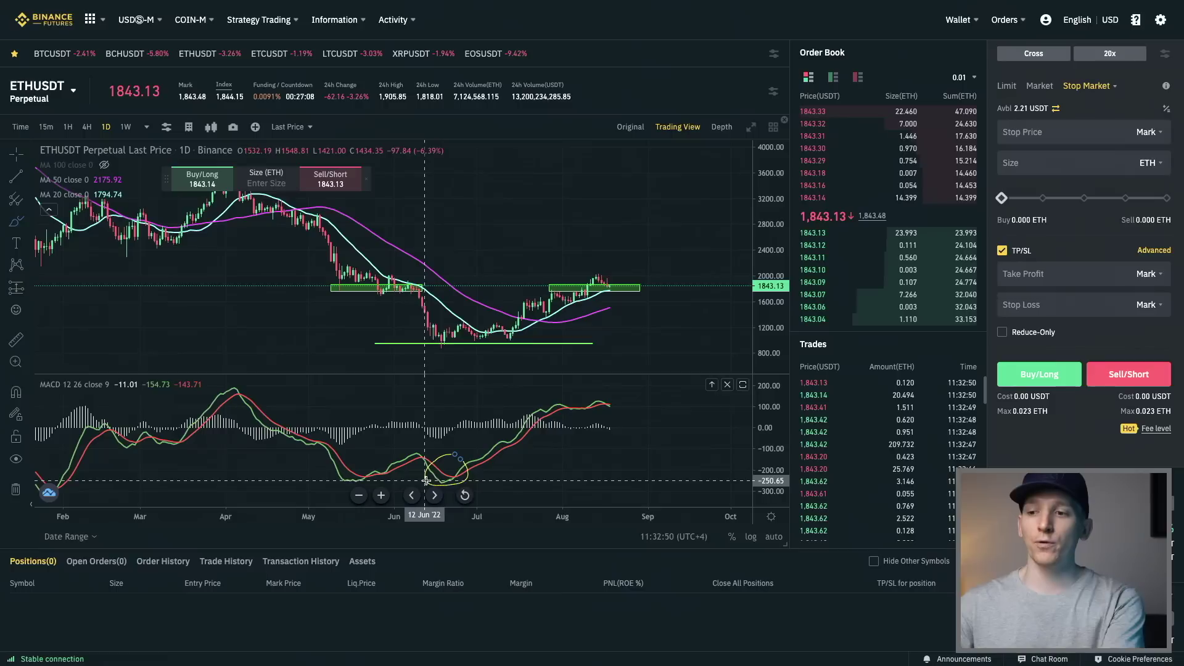
drag(459, 473, 487, 456)
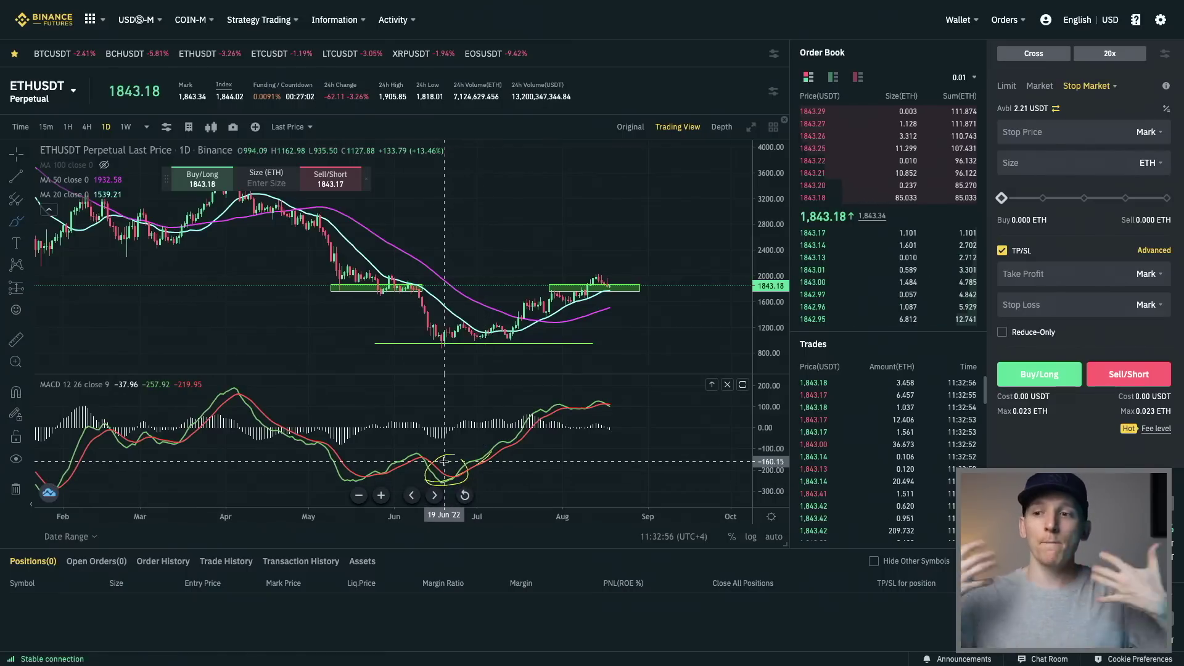
mouse_move(267, 387)
mouse_down()
mouse_move(432, 475)
mouse_move(457, 463)
mouse_move(442, 483)
mouse_up()
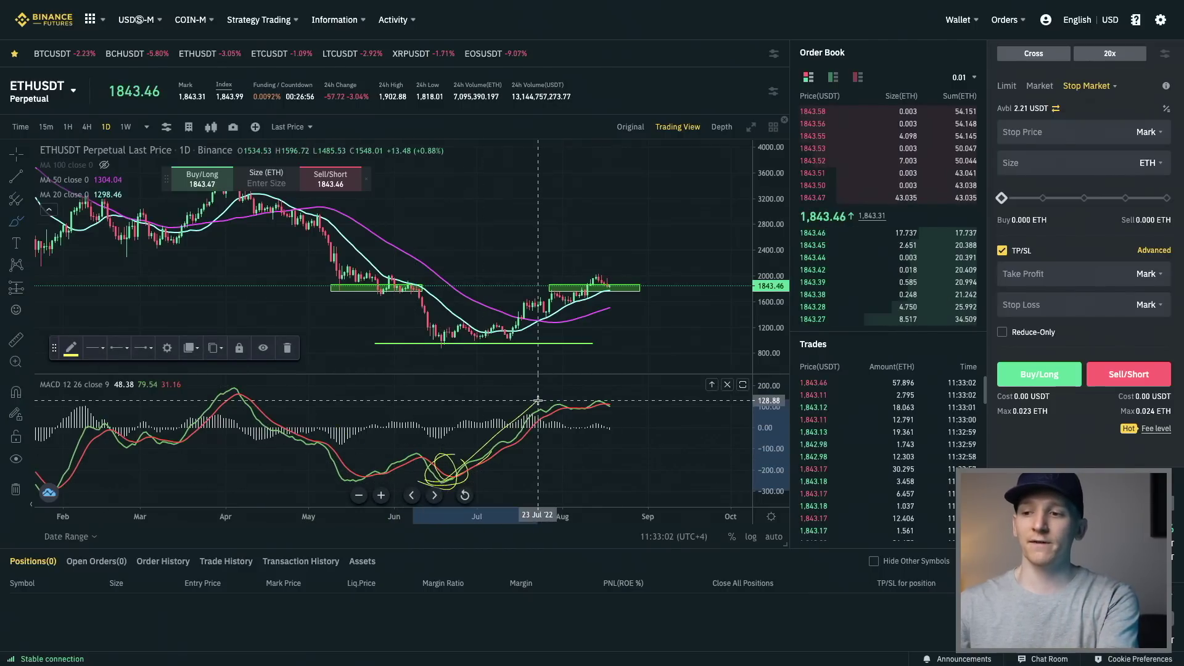
mouse_move(437, 448)
mouse_down()
mouse_move(469, 444)
mouse_move(487, 462)
mouse_move(448, 494)
mouse_up()
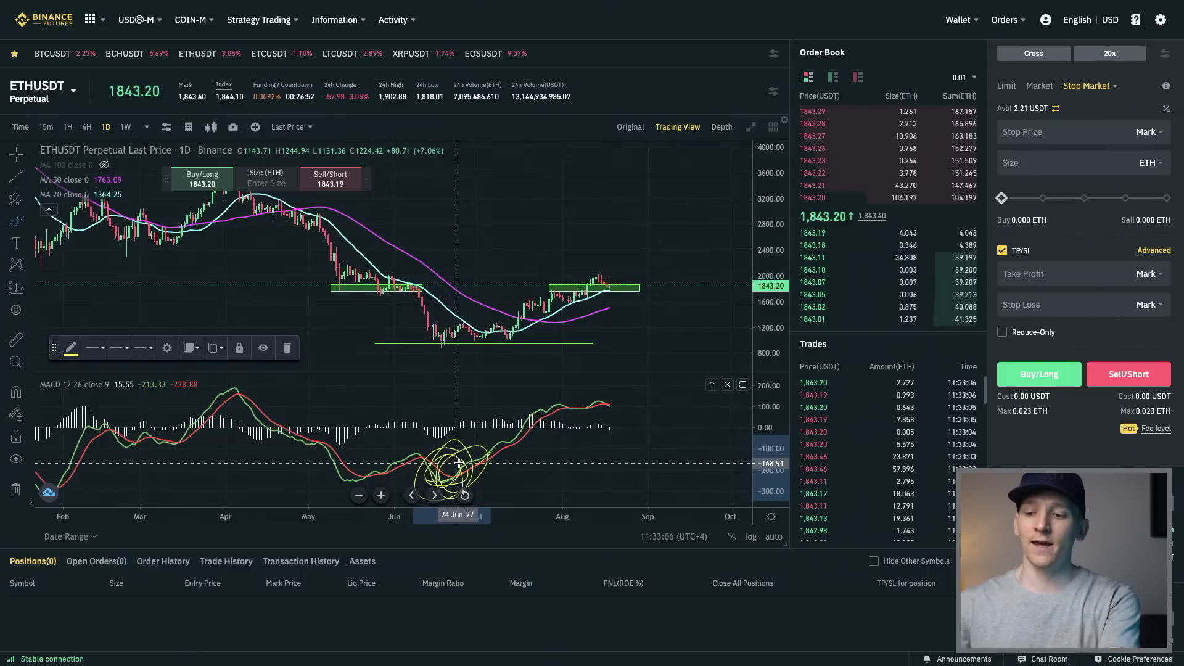
key(Delete)
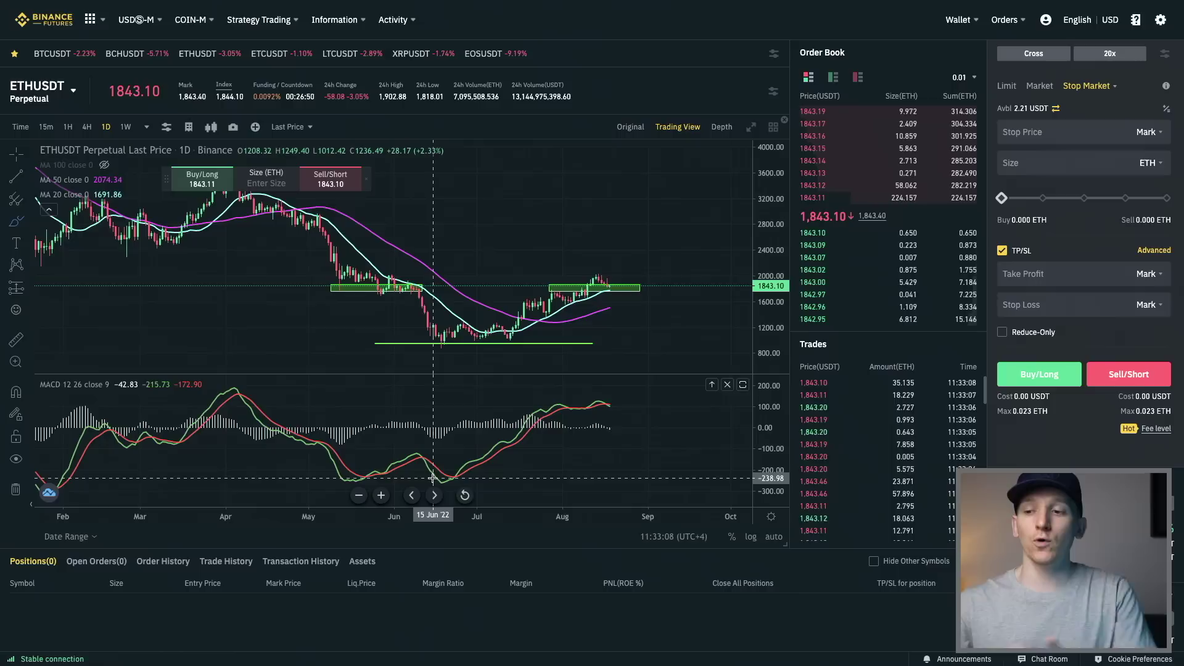
Circle the late-June crossover of the MACD and signal lines again with the Brush, and remove the circles
mouse_move(454, 461)
mouse_down()
mouse_move(428, 486)
mouse_move(452, 462)
mouse_up()
key(Delete)
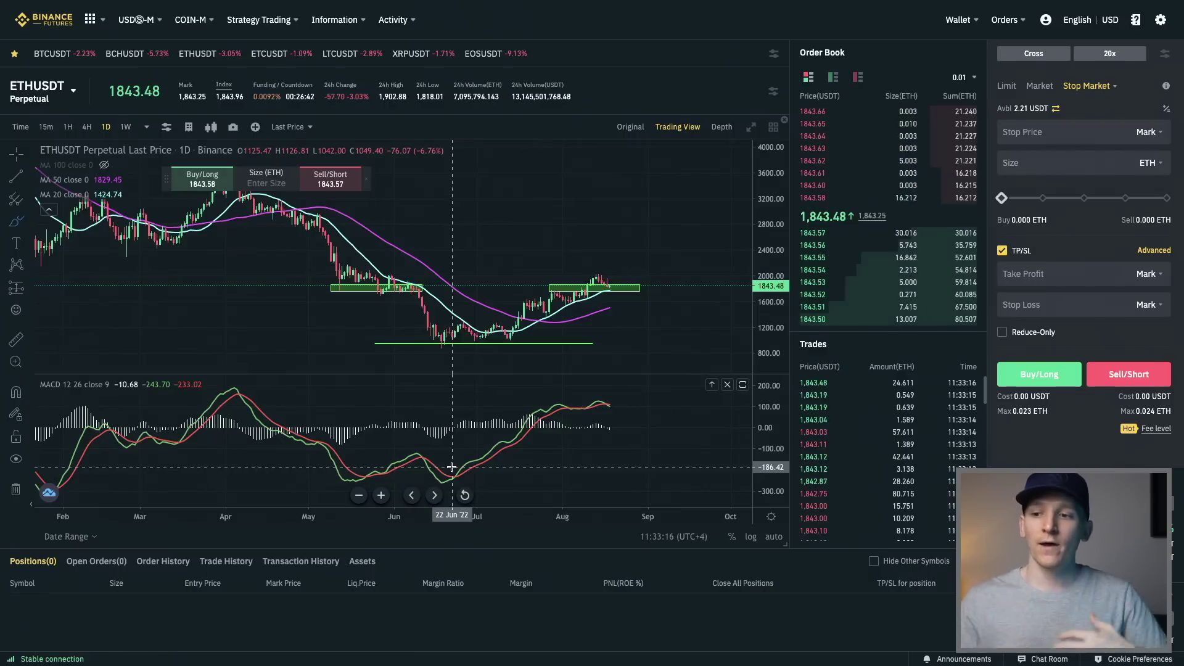
drag(466, 453, 444, 503)
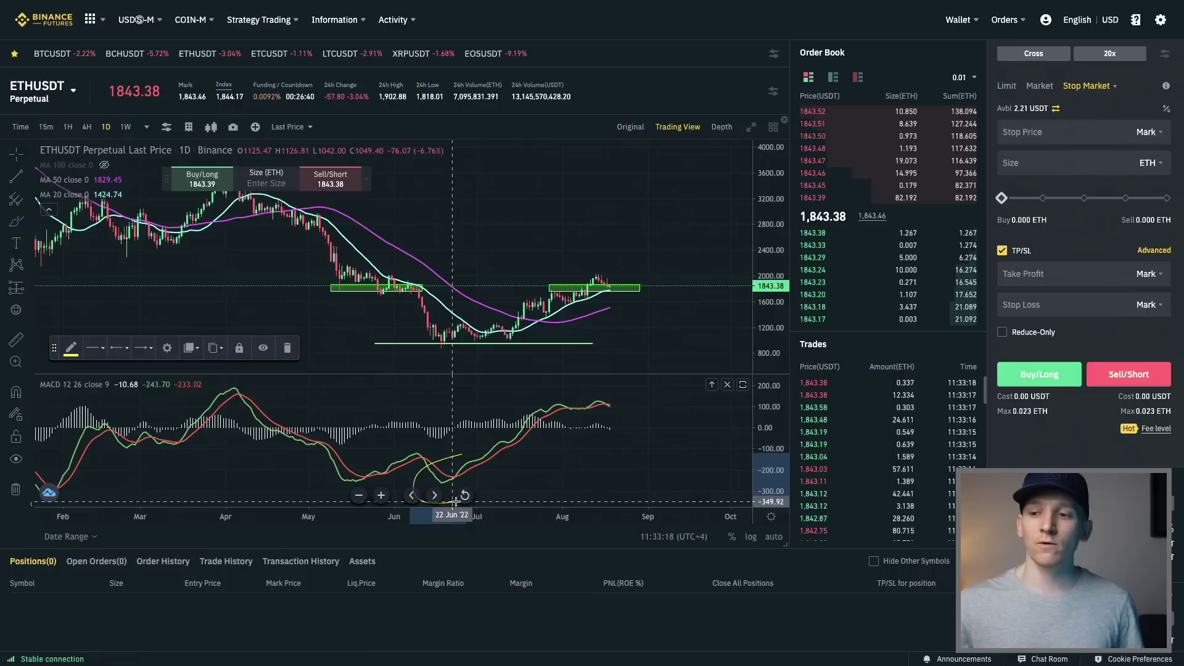
mouse_move(450, 435)
mouse_down()
mouse_move(444, 480)
mouse_move(470, 456)
mouse_move(462, 470)
mouse_up()
key(ctrl+z)
key(ctrl+z)
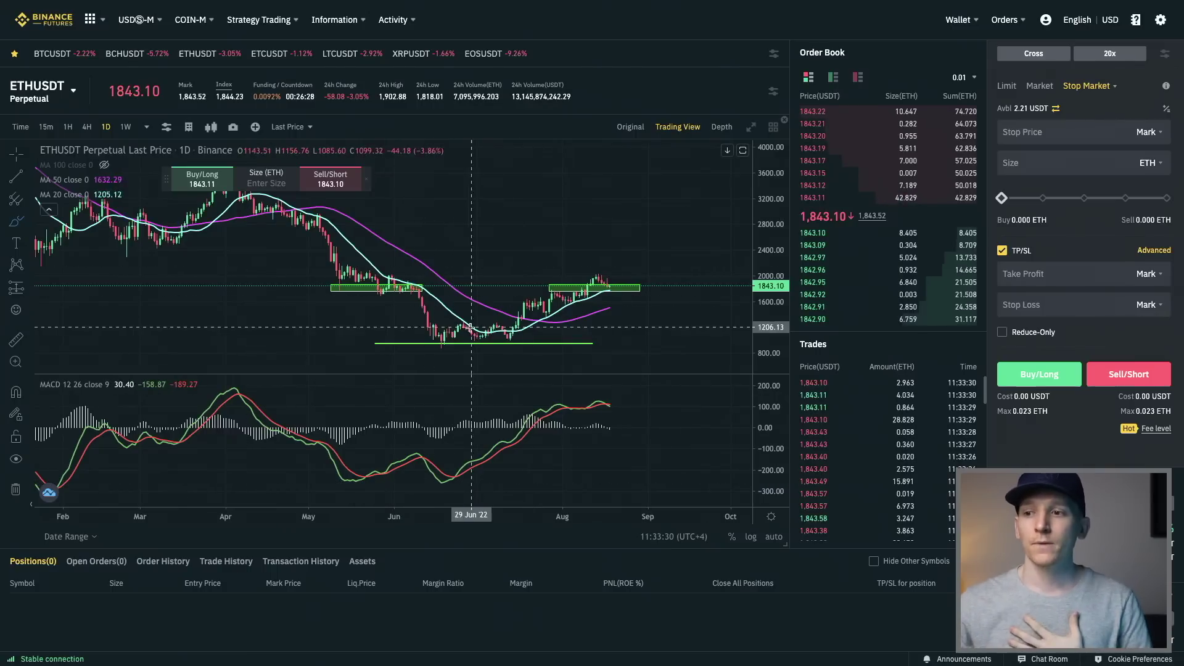
Trace the mid-July price rise and circle the June–July lows with the Brush, and undo all remaining marks
click(501, 308)
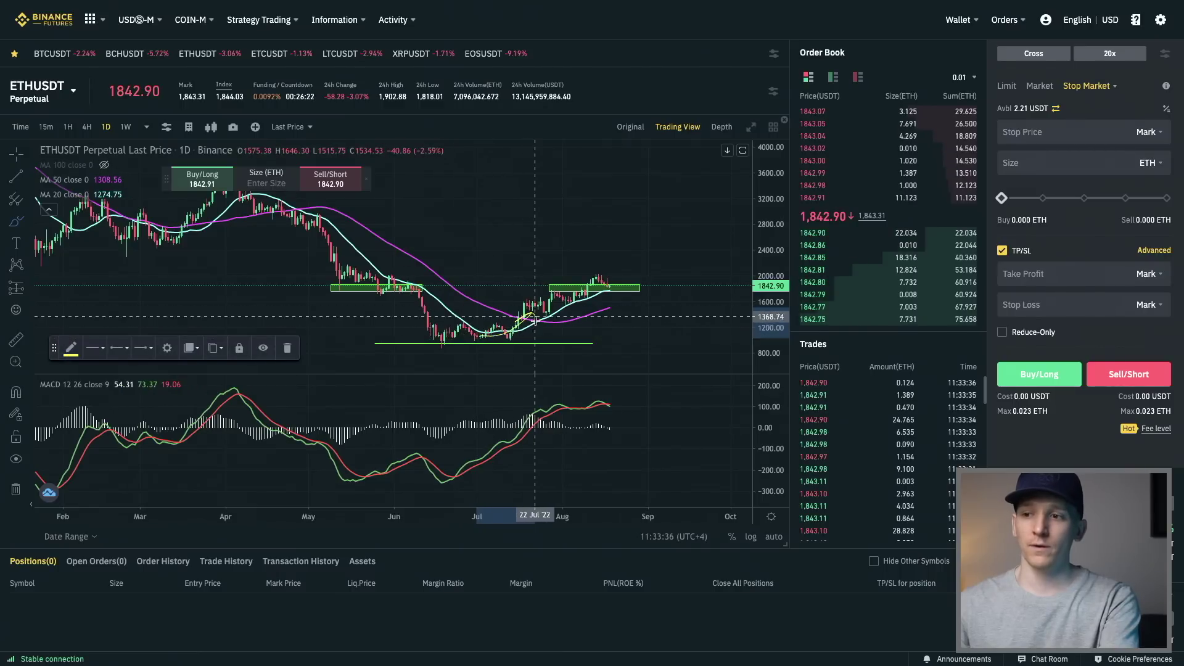
click(500, 320)
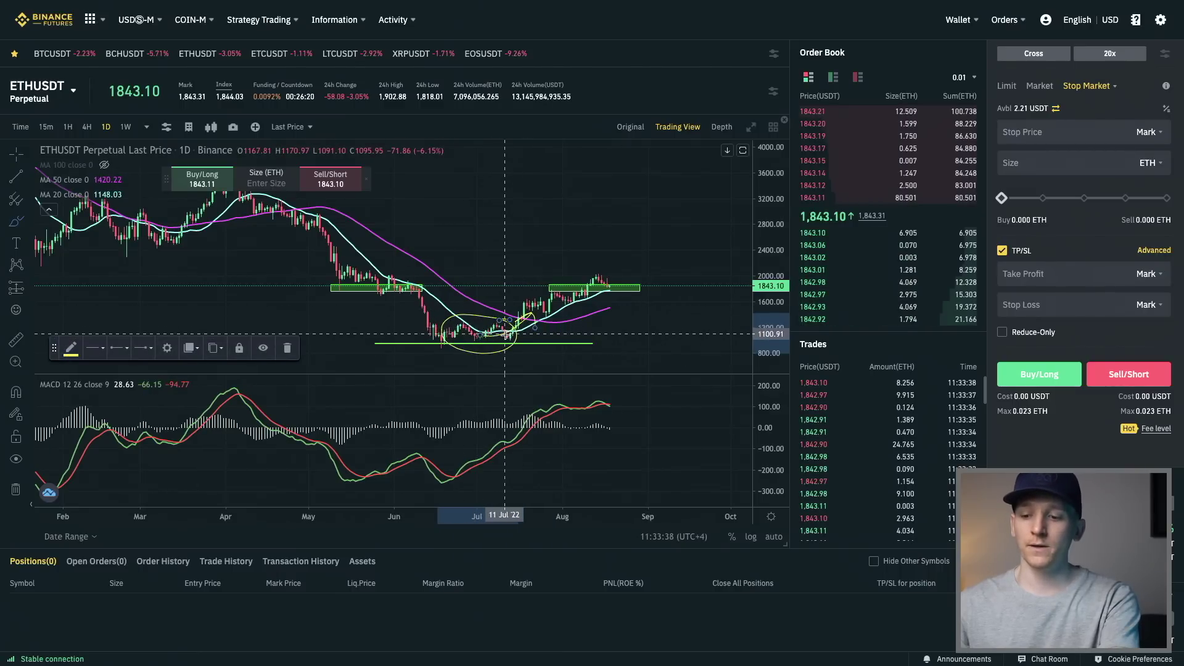
key(ctrl)
key(ctrl+z)
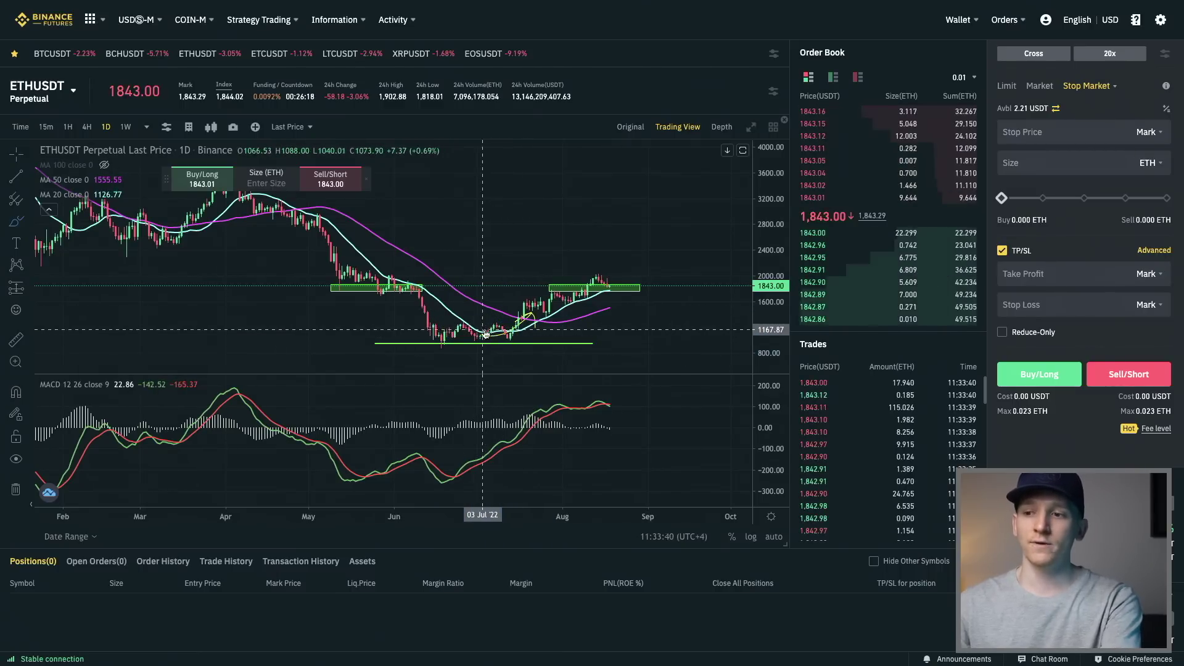
click(447, 450)
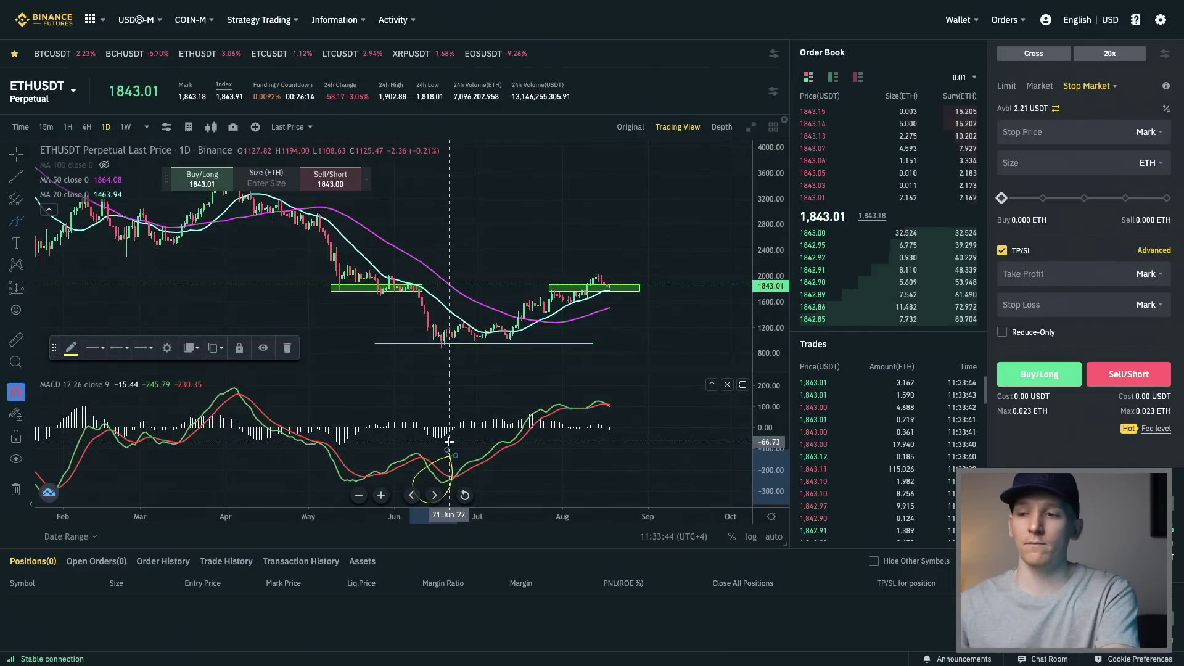
key(ctrl+z)
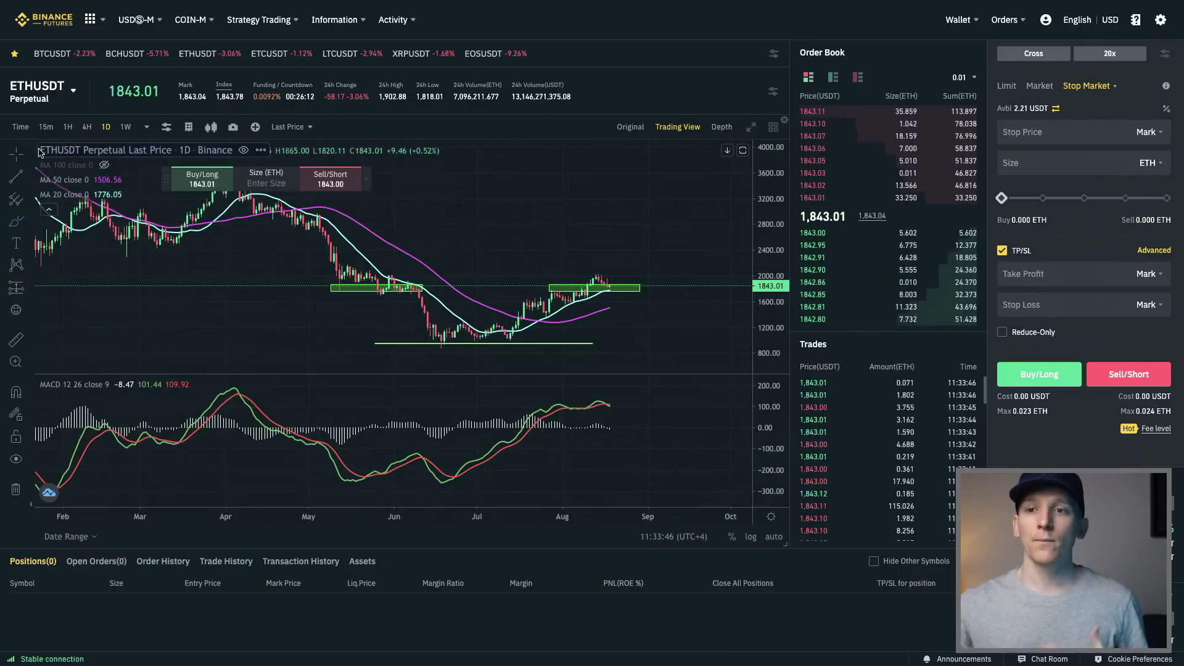
Switch the chart to the 1-hour timeframe, reset its scaling, and bring the June–July lows above the green support line into view
click(68, 127)
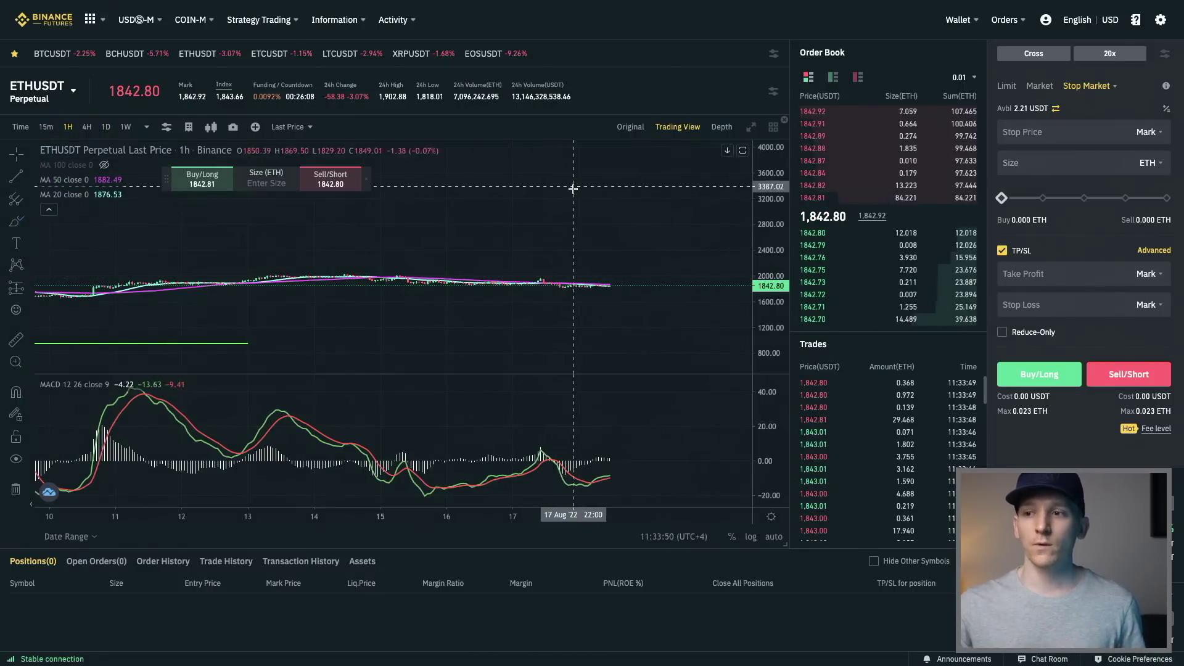
right_click(550, 237)
click(596, 277)
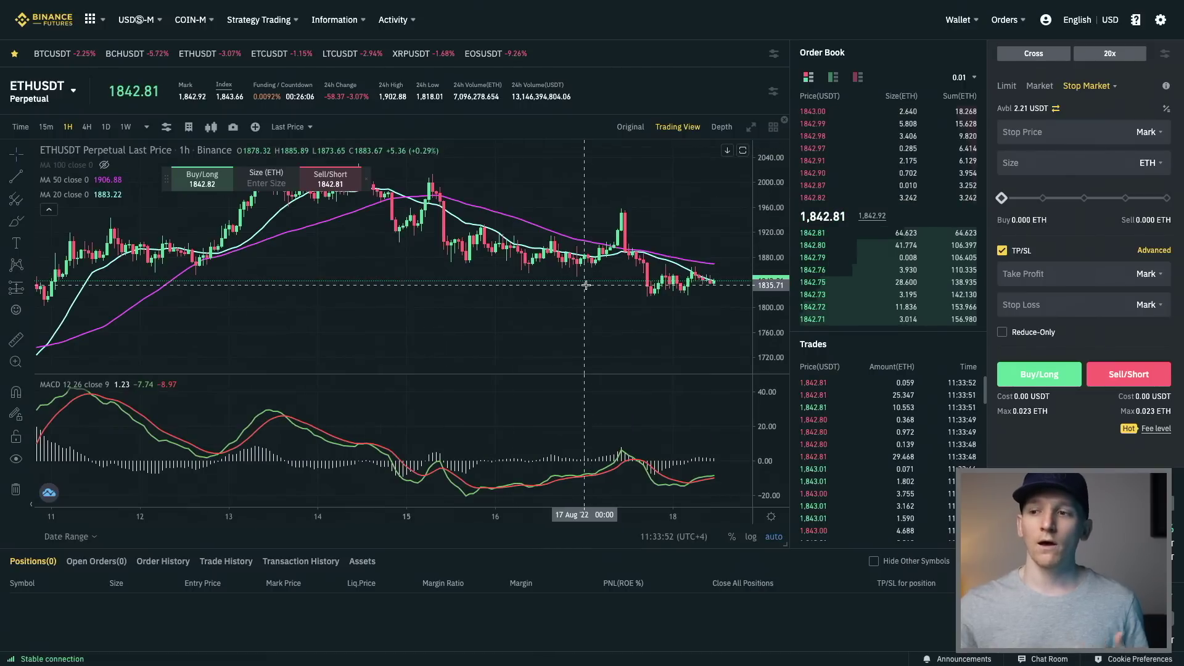
scroll(607, 264, down, 5)
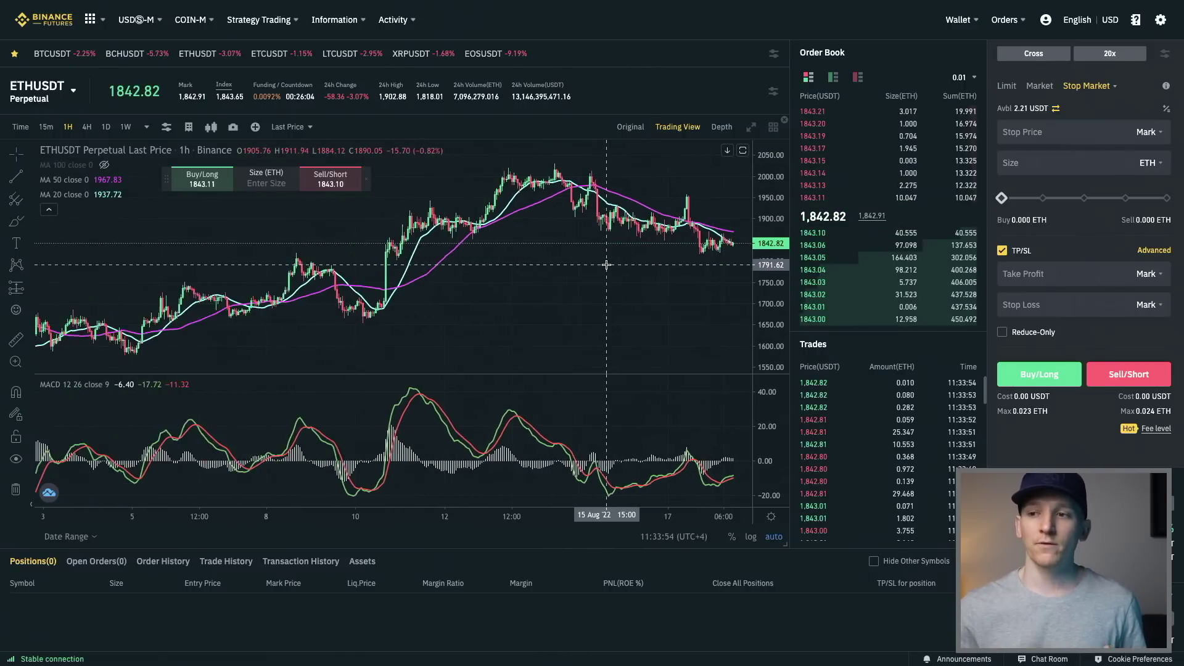
scroll(624, 251, down, 5)
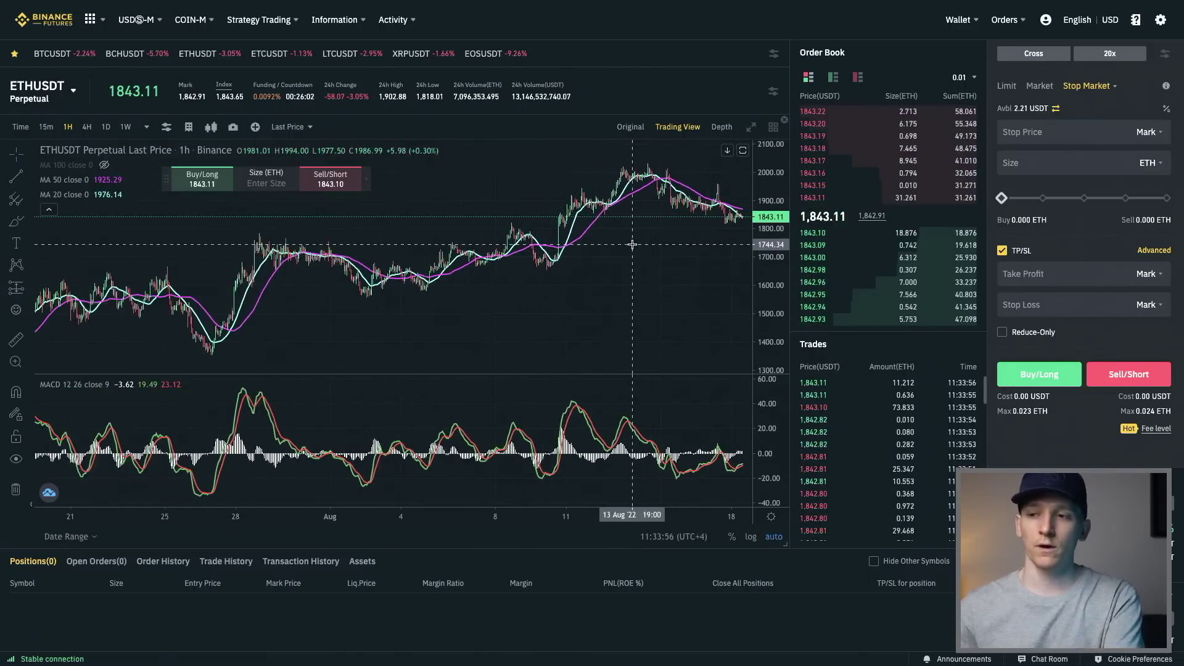
scroll(631, 246, down, 3)
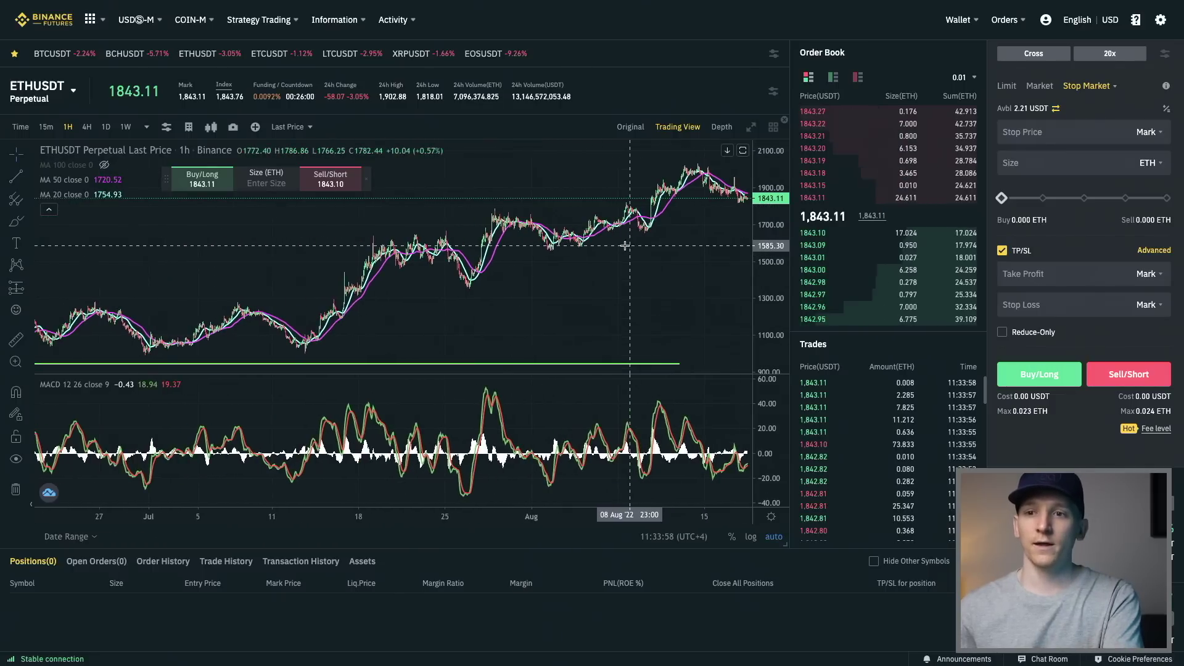
drag(271, 244, 551, 240)
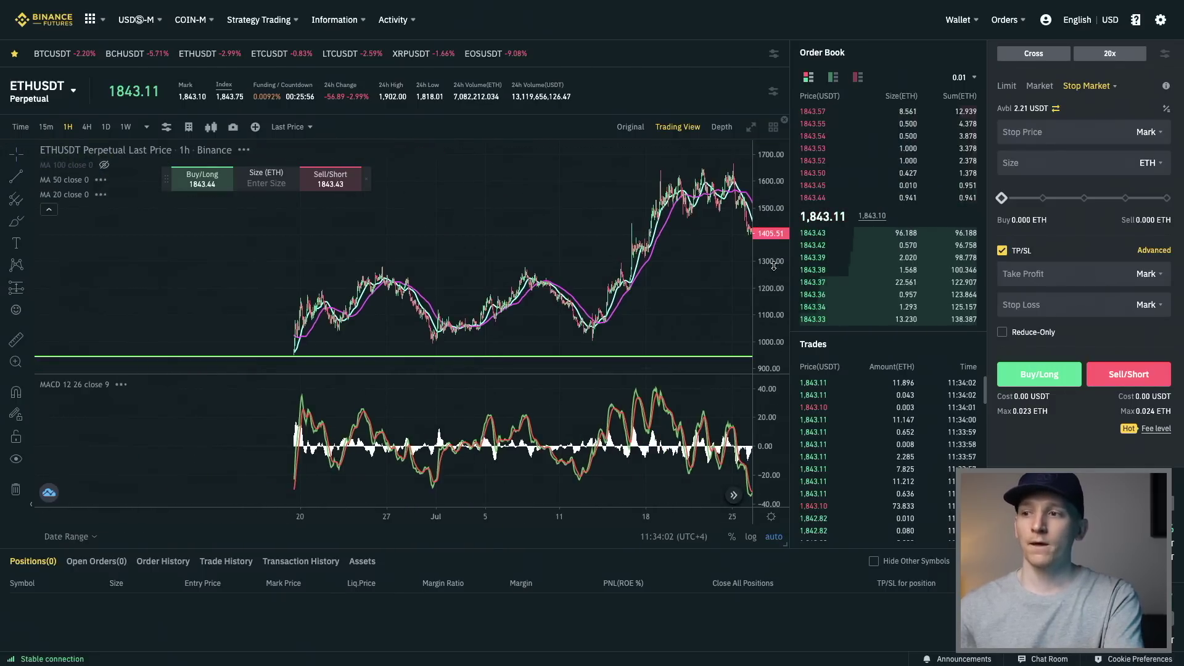
drag(773, 266, 772, 309)
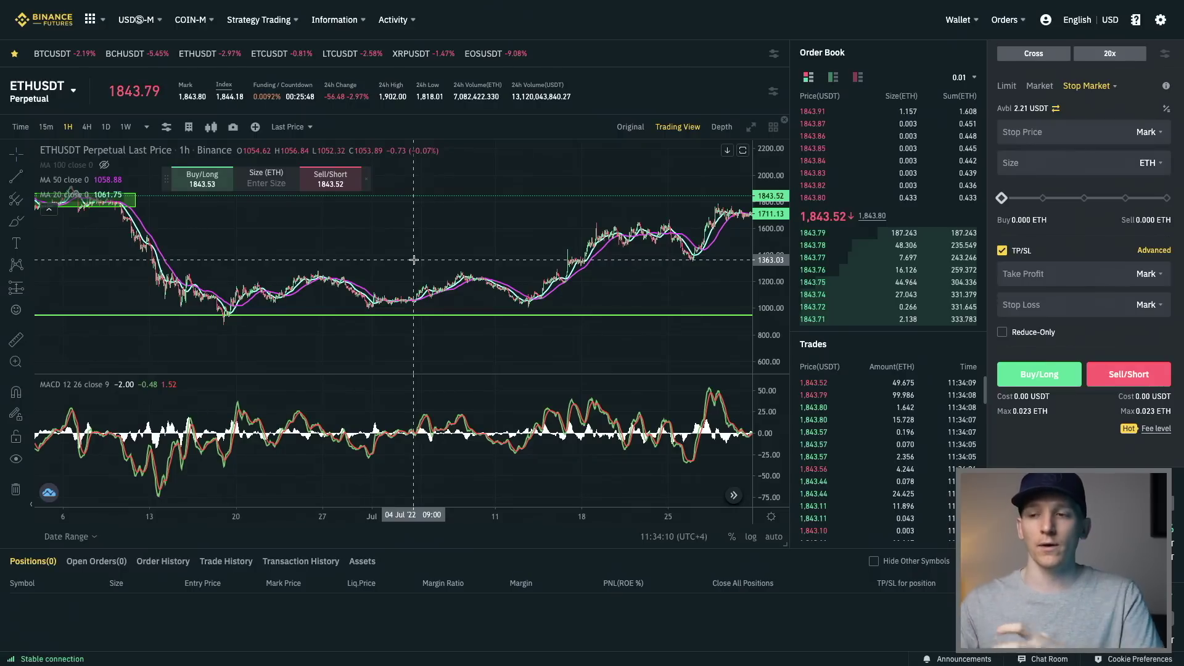
scroll(450, 243, right, 2)
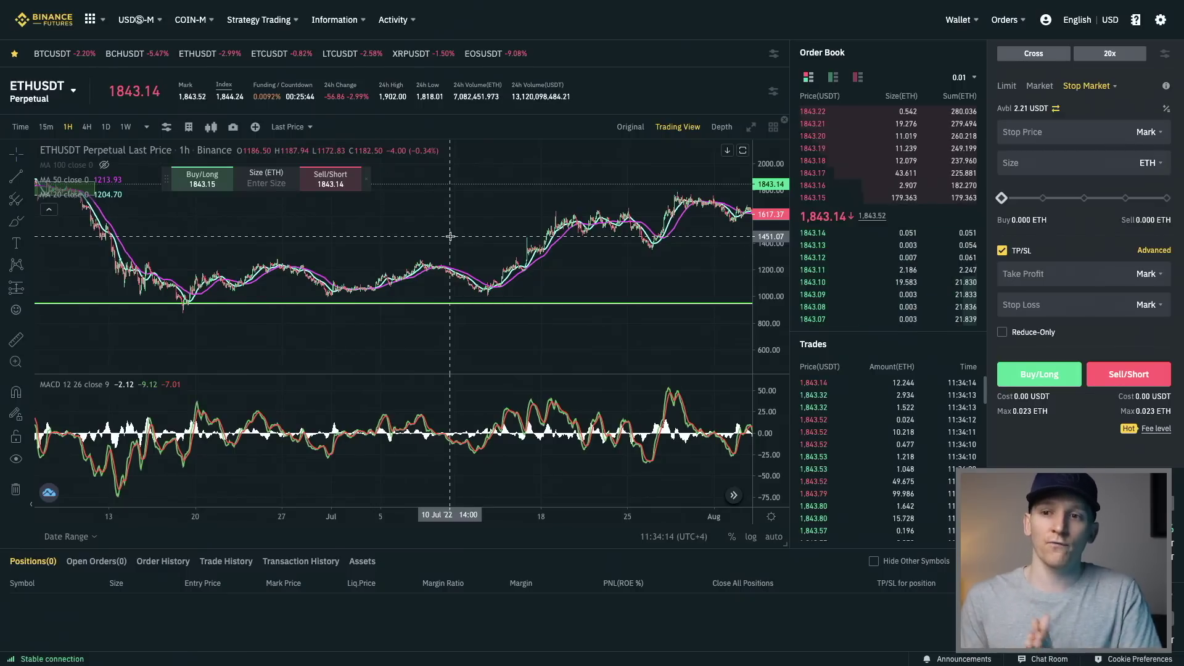
Trace the price rise from mid-July to the end of July with a Brush stroke, and delete it
click(385, 303)
key(alt+t)
drag(452, 296, 693, 229)
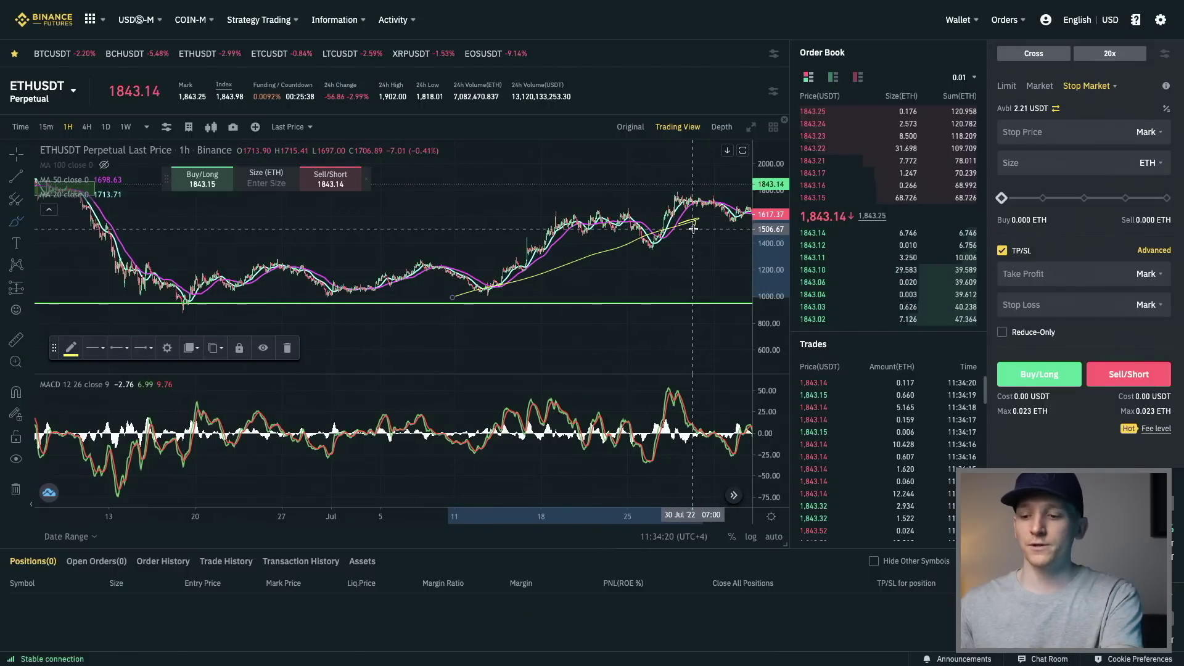
key(Delete)
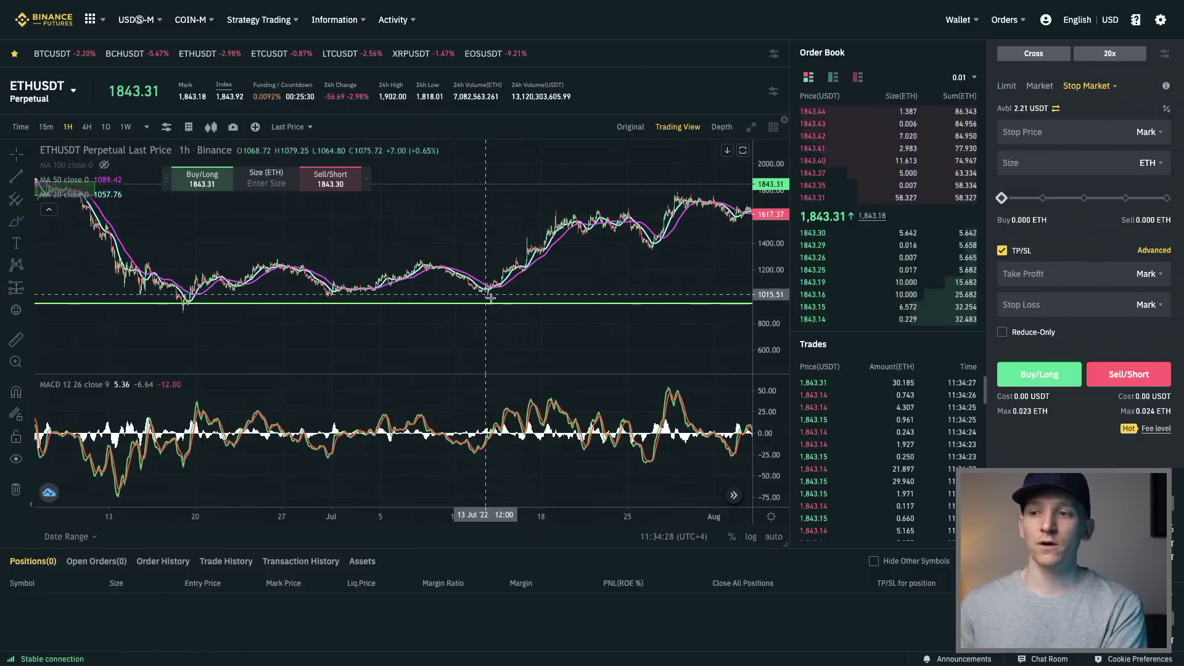
Circle the mid-July rally where price climbs away from support with the Brush, and delete the mark
click(509, 288)
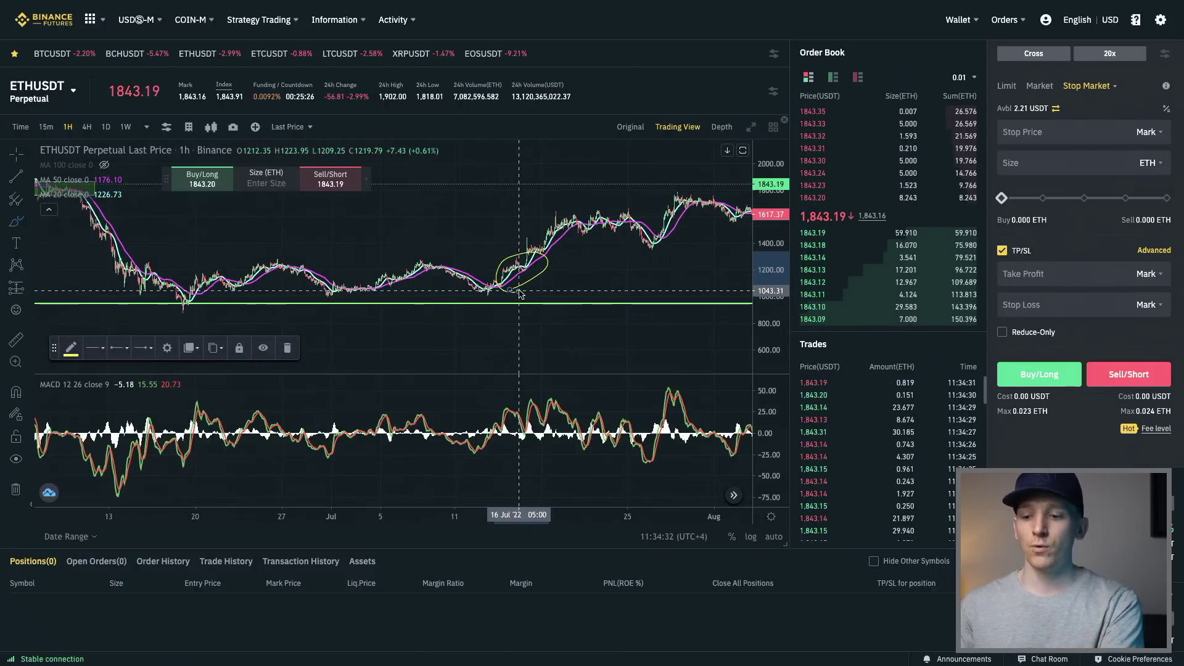
key(Delete)
scroll(485, 260, up, 1)
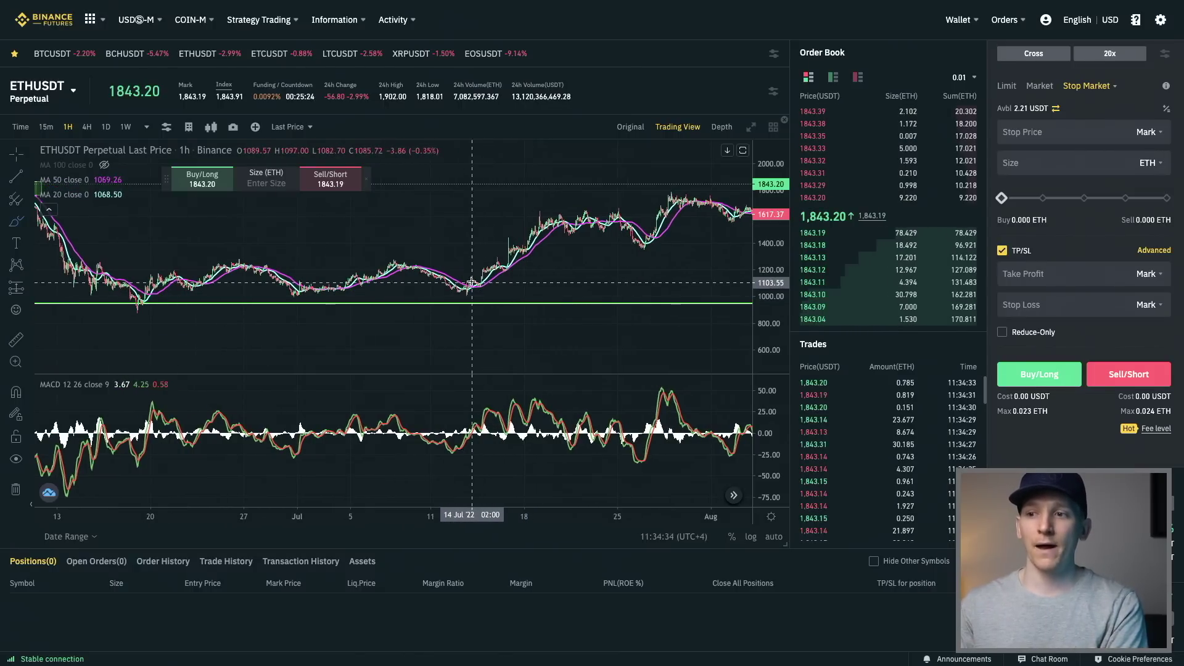
click(472, 283)
key(Escape)
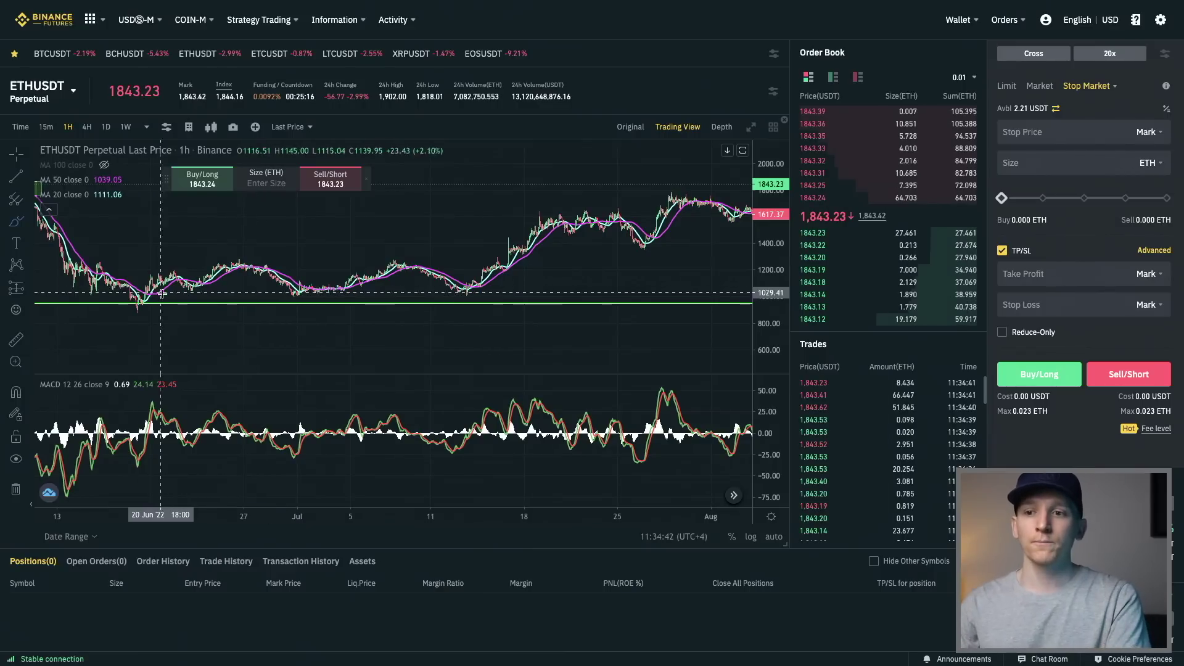
Circle the four price lows from mid-June to late July, join the last two with a Brush stroke, and undo all the marks
click(130, 305)
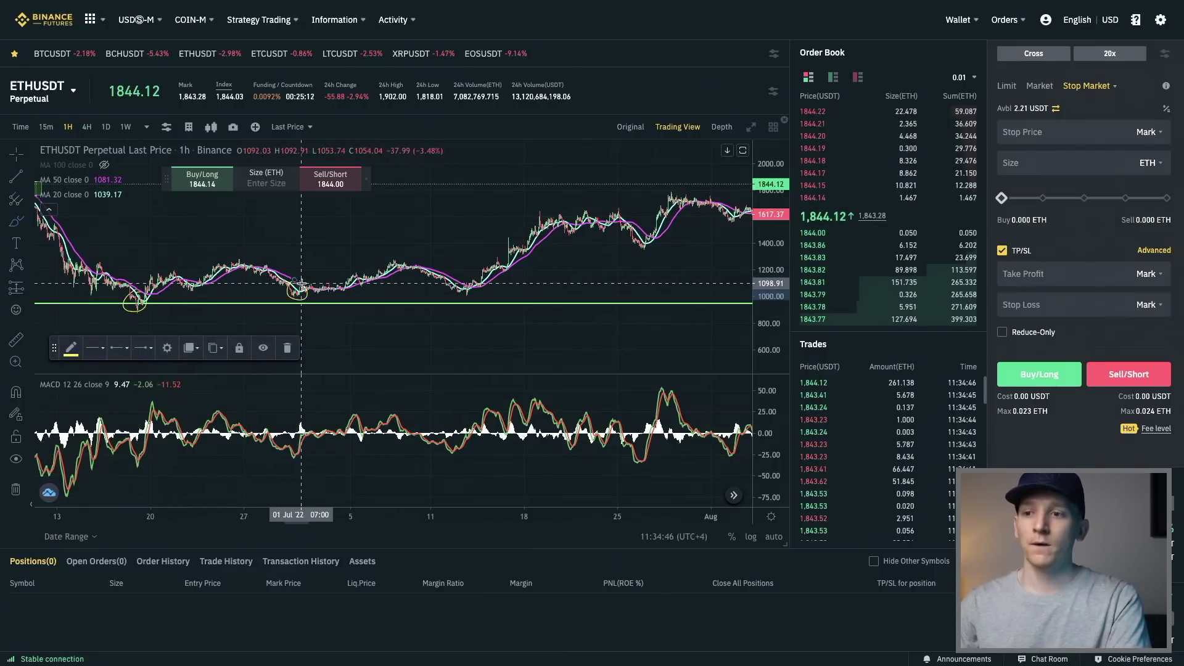
drag(452, 287, 464, 275)
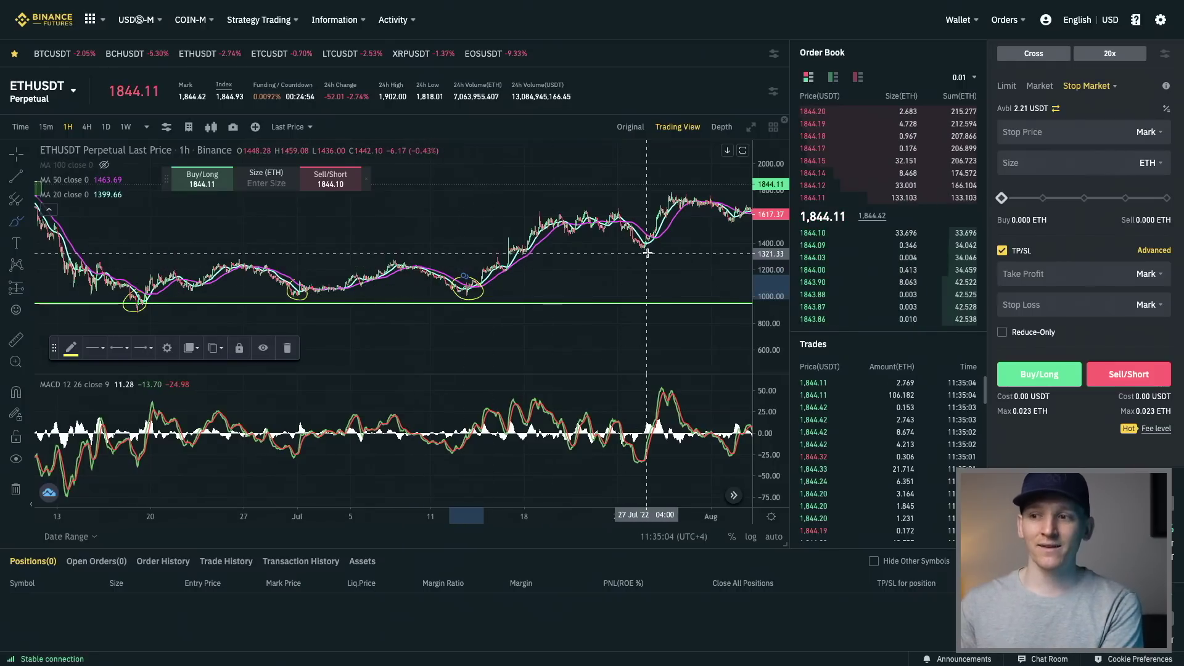
mouse_move(658, 253)
mouse_down()
mouse_move(635, 237)
mouse_move(654, 253)
mouse_up()
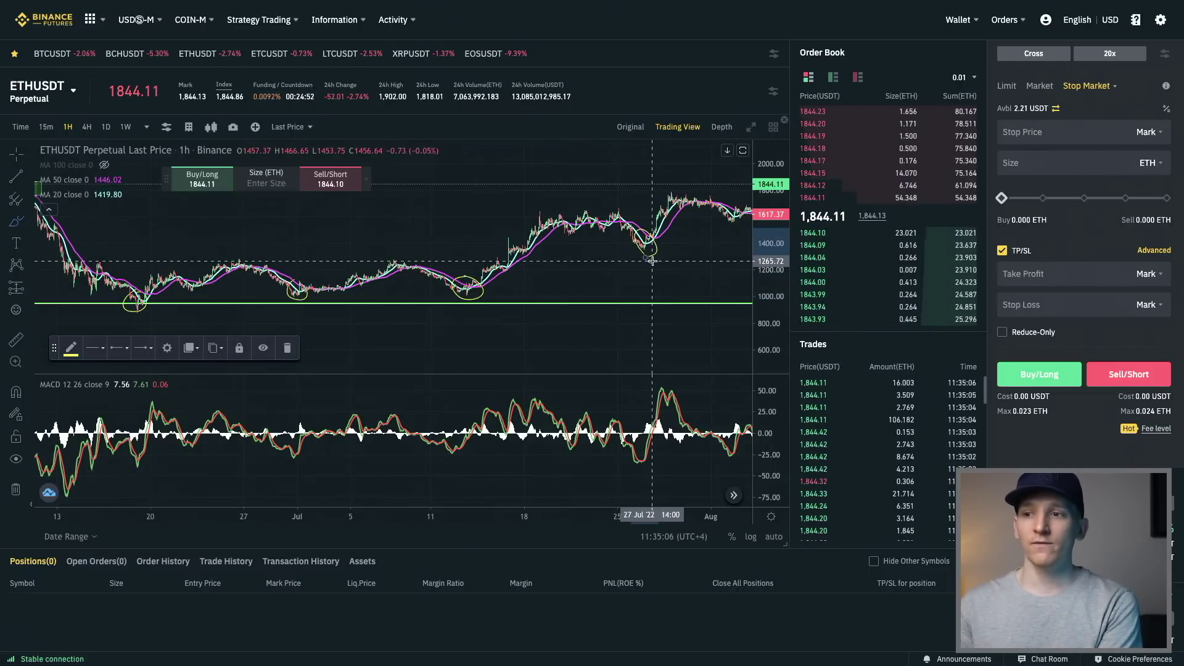
drag(463, 300, 681, 253)
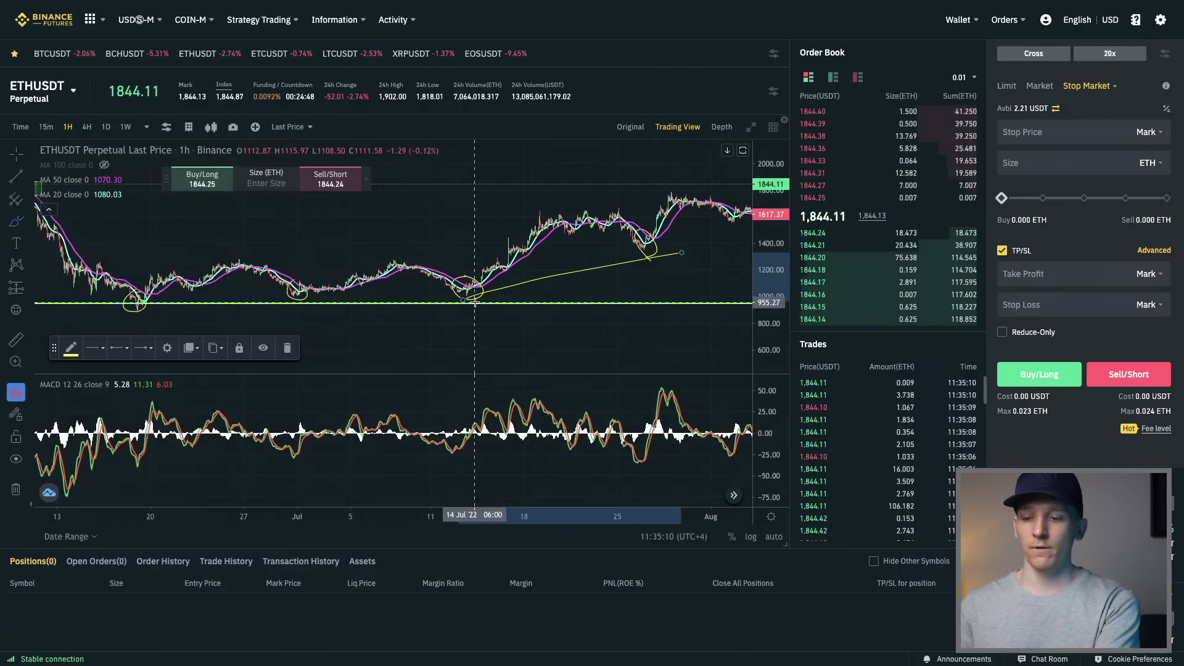
key(ctrl+z)
key(ctrl+z)
key(ctrl+z)
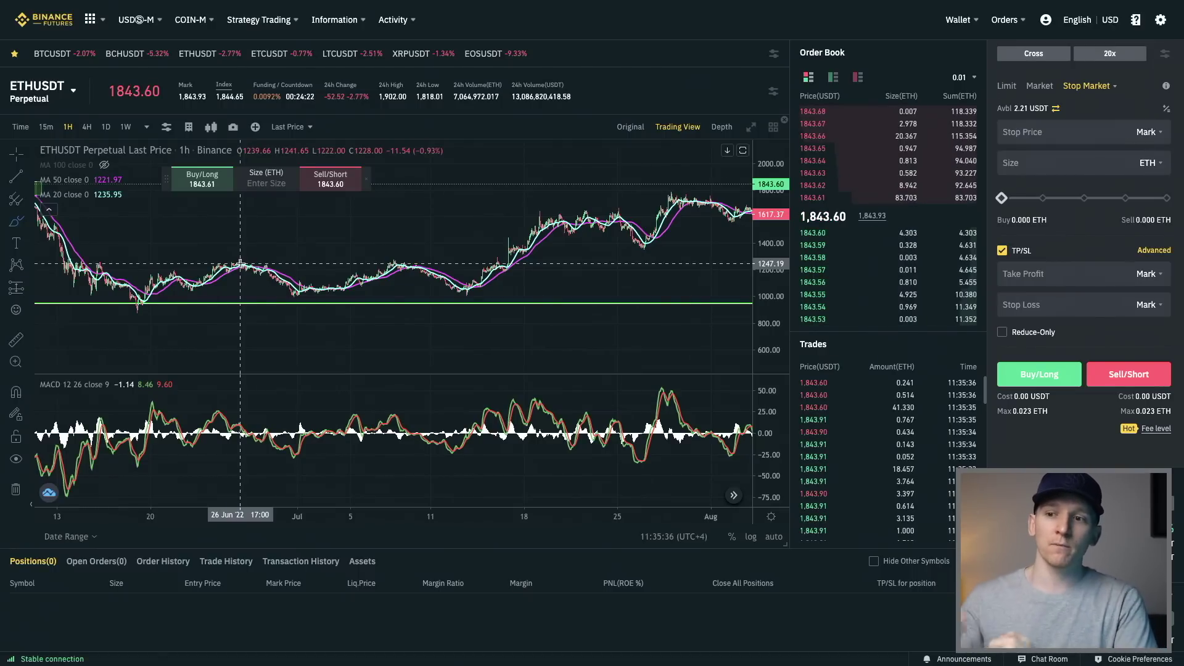
Circle the MACD crossovers around 19 June and 1 July below the zero line with the Brush
click(143, 462)
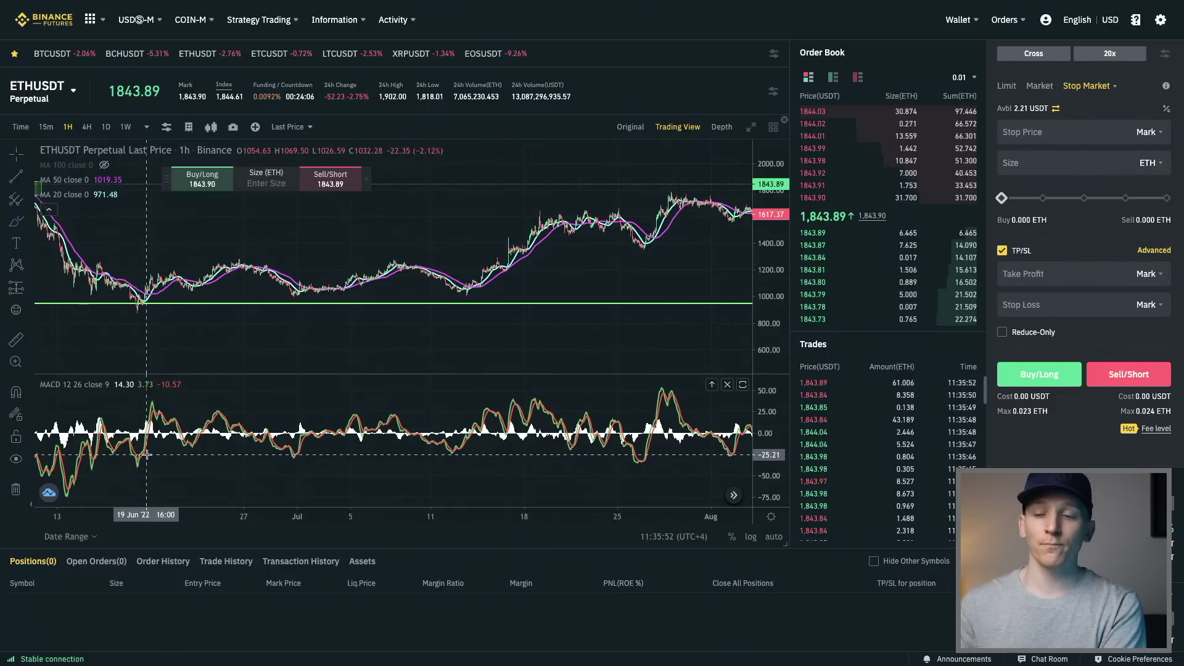
mouse_move(149, 456)
mouse_down()
mouse_move(131, 470)
mouse_move(148, 460)
mouse_up()
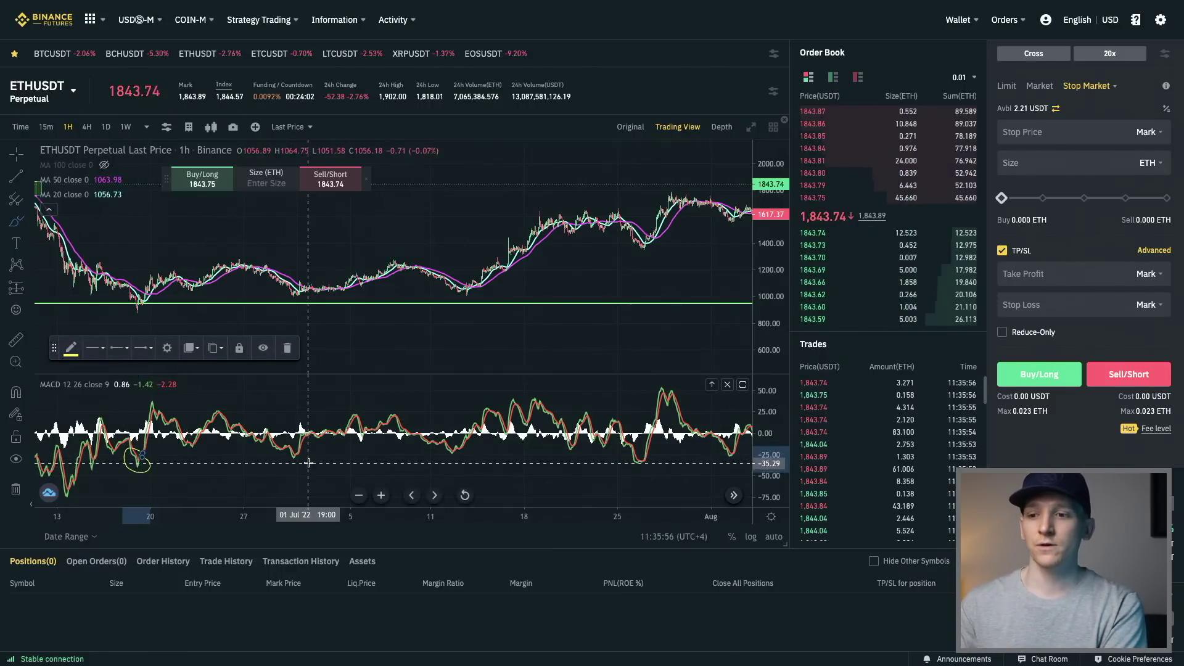
mouse_move(278, 448)
mouse_down()
mouse_move(292, 467)
mouse_move(300, 448)
mouse_up()
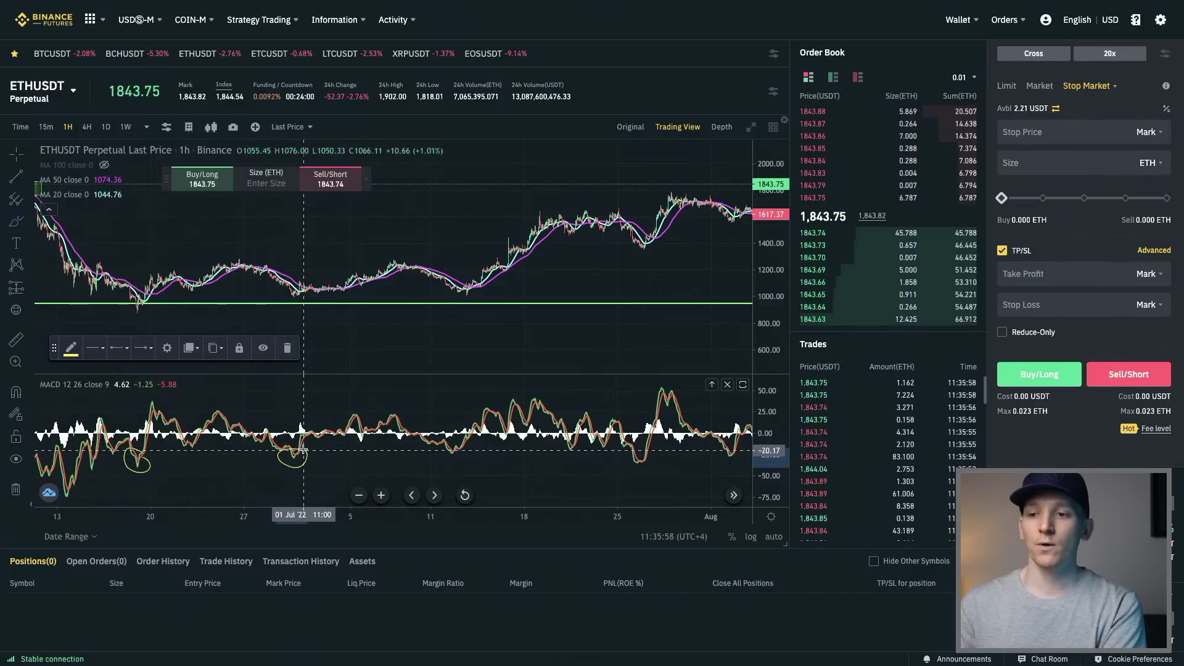
Circle the MACD crossovers around 13 and 26 July and the four matching price lows from mid-June to late July with the Brush
drag(462, 450, 452, 467)
mouse_move(646, 454)
mouse_down()
mouse_move(635, 458)
mouse_move(652, 459)
mouse_up()
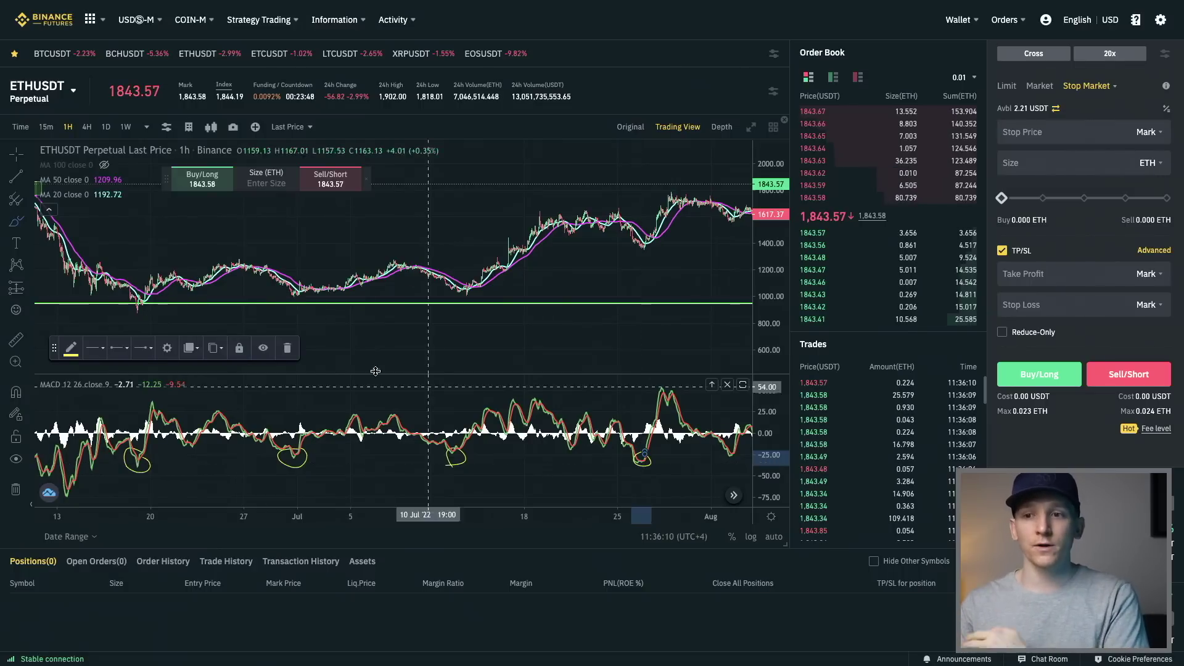
mouse_move(148, 283)
mouse_down()
mouse_move(132, 287)
mouse_move(137, 311)
mouse_move(163, 267)
mouse_move(154, 272)
mouse_up()
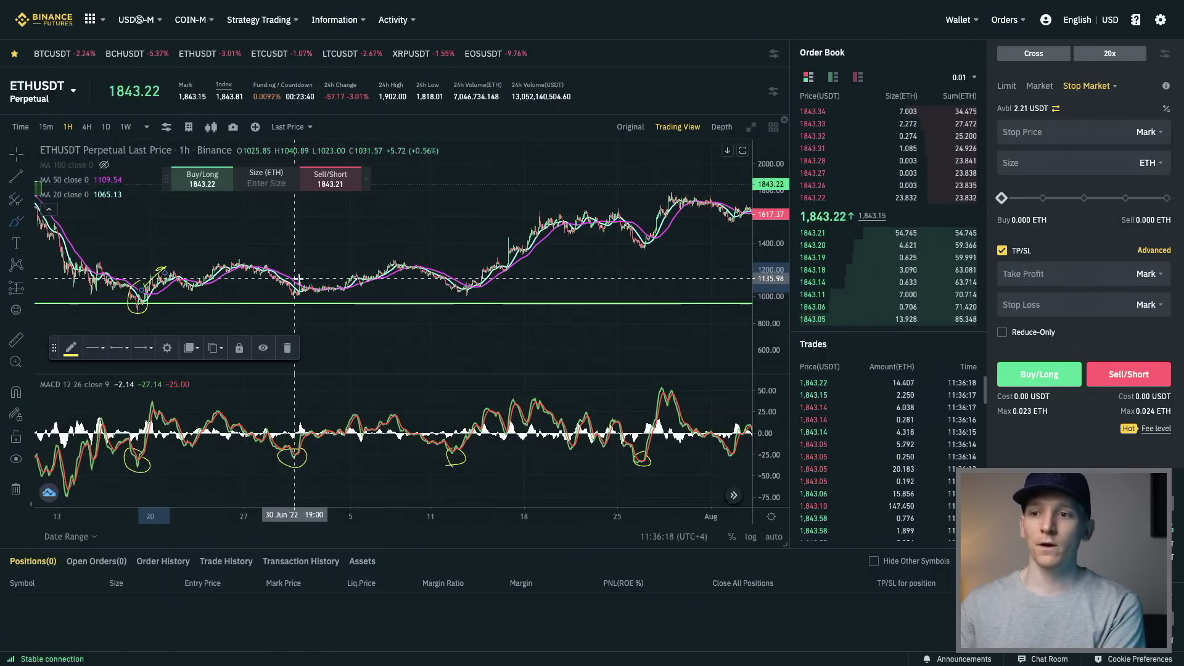
mouse_move(295, 282)
mouse_down()
mouse_move(287, 291)
mouse_move(298, 288)
mouse_up()
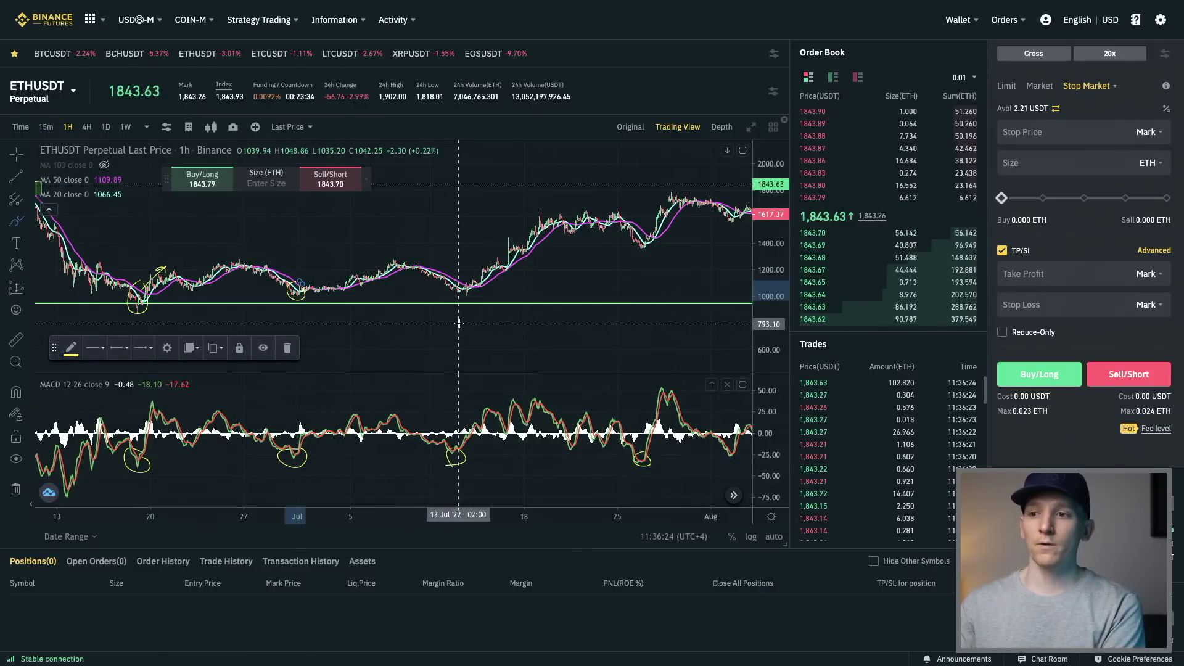
mouse_move(463, 282)
mouse_down()
mouse_move(454, 295)
mouse_move(476, 294)
mouse_up()
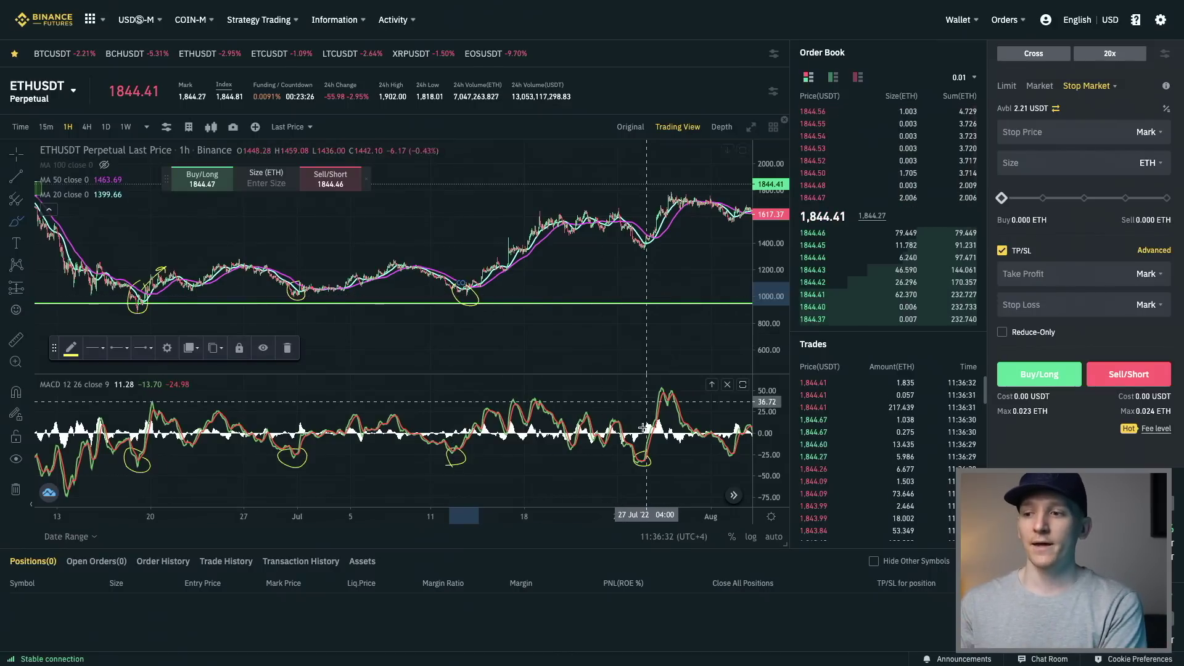
drag(644, 258, 651, 234)
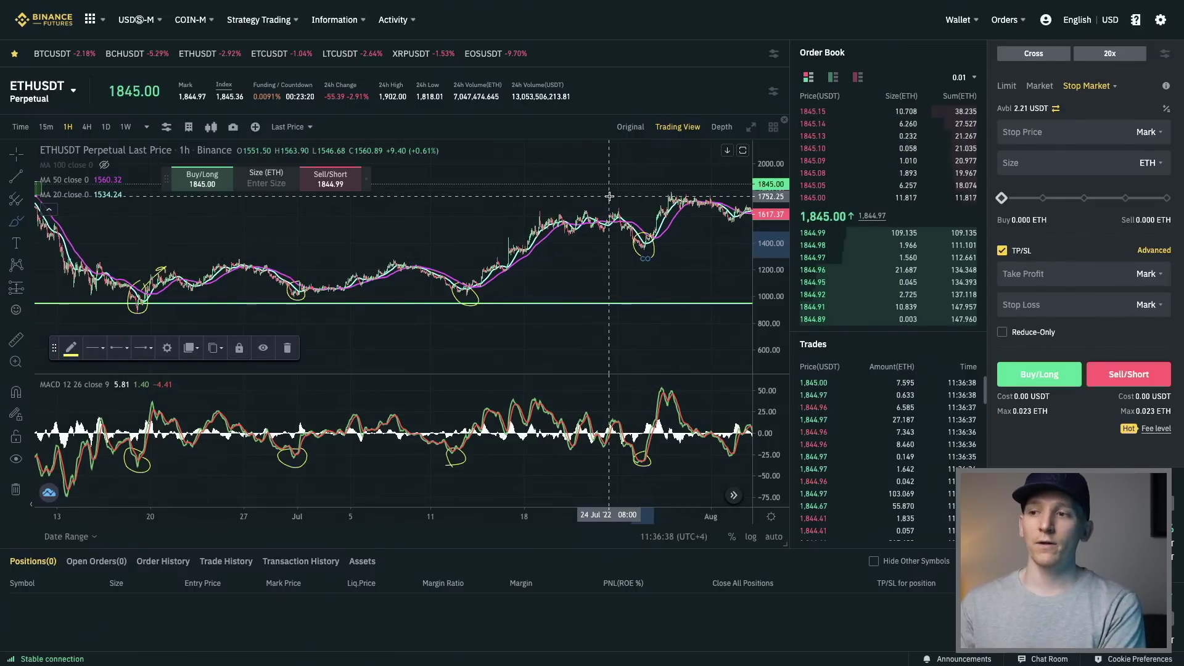
Trace the price drop into the 26 July low with a Brush stroke, and remove the stroke
drag(611, 197, 642, 233)
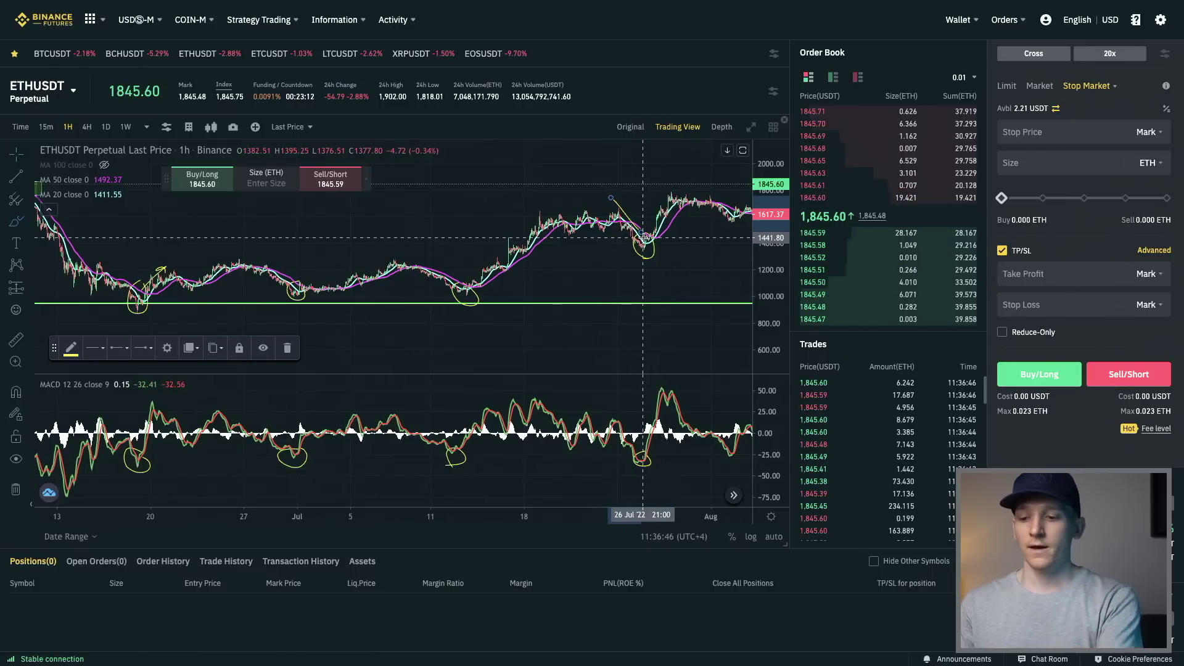
click(148, 283)
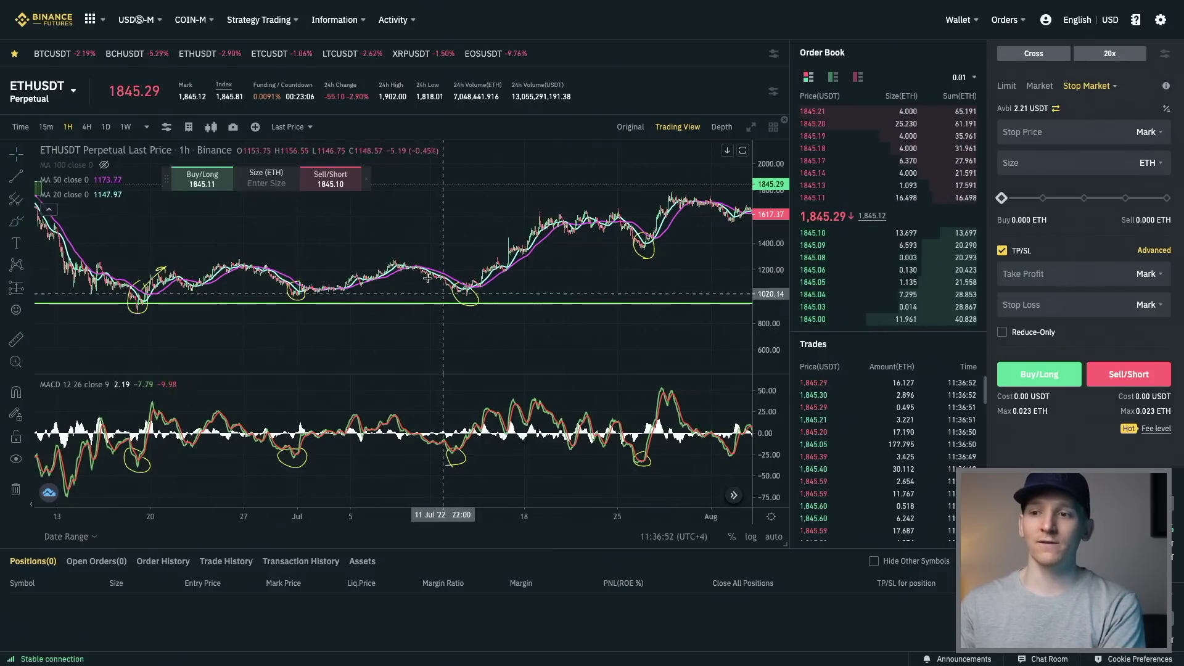
Circle the price low around 2 August and the matching MACD crossover below the zero line with the Brush
drag(432, 247, 221, 253)
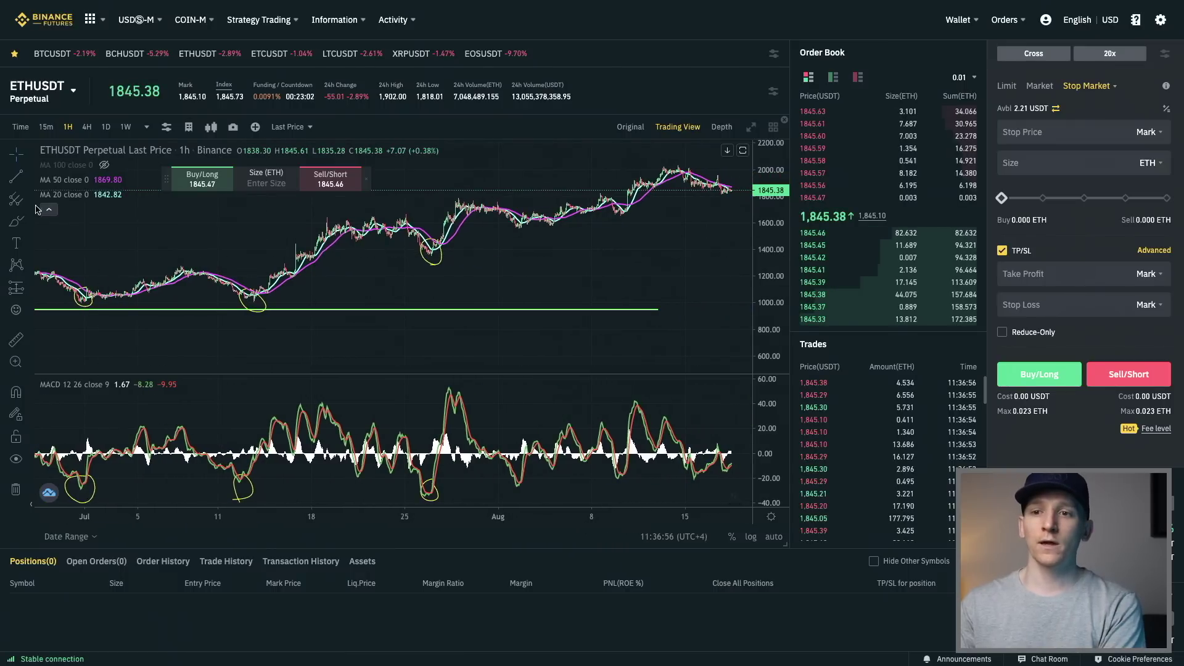
click(16, 221)
mouse_move(522, 209)
mouse_down()
mouse_move(514, 227)
mouse_move(524, 209)
mouse_up()
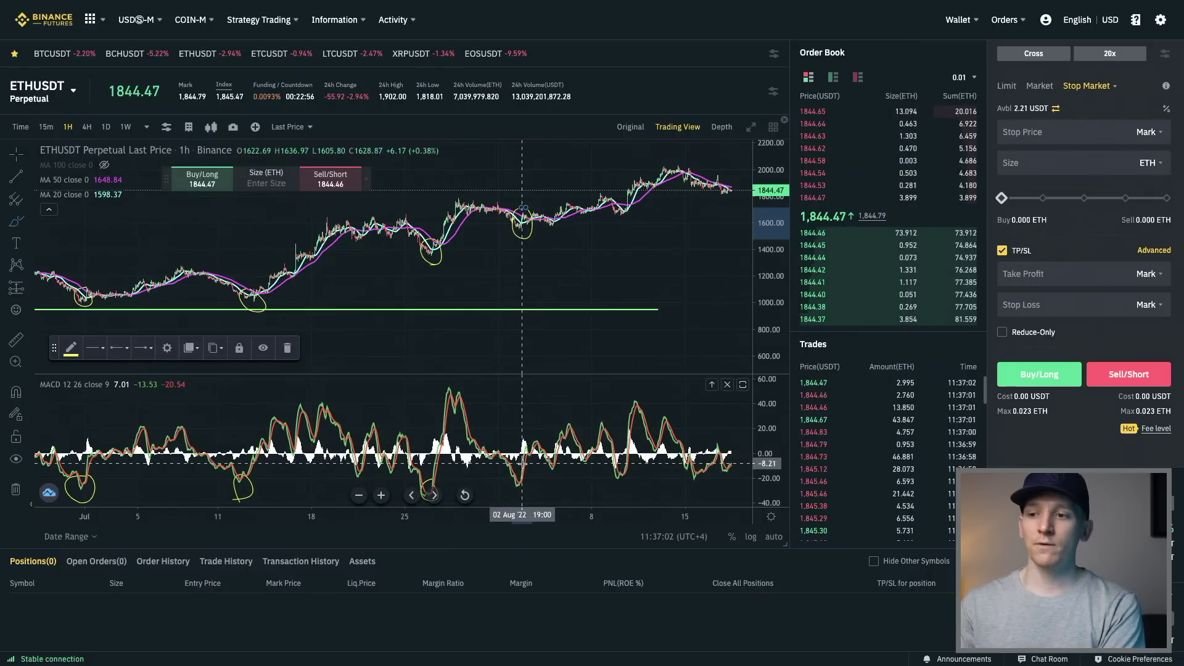
drag(509, 480, 514, 492)
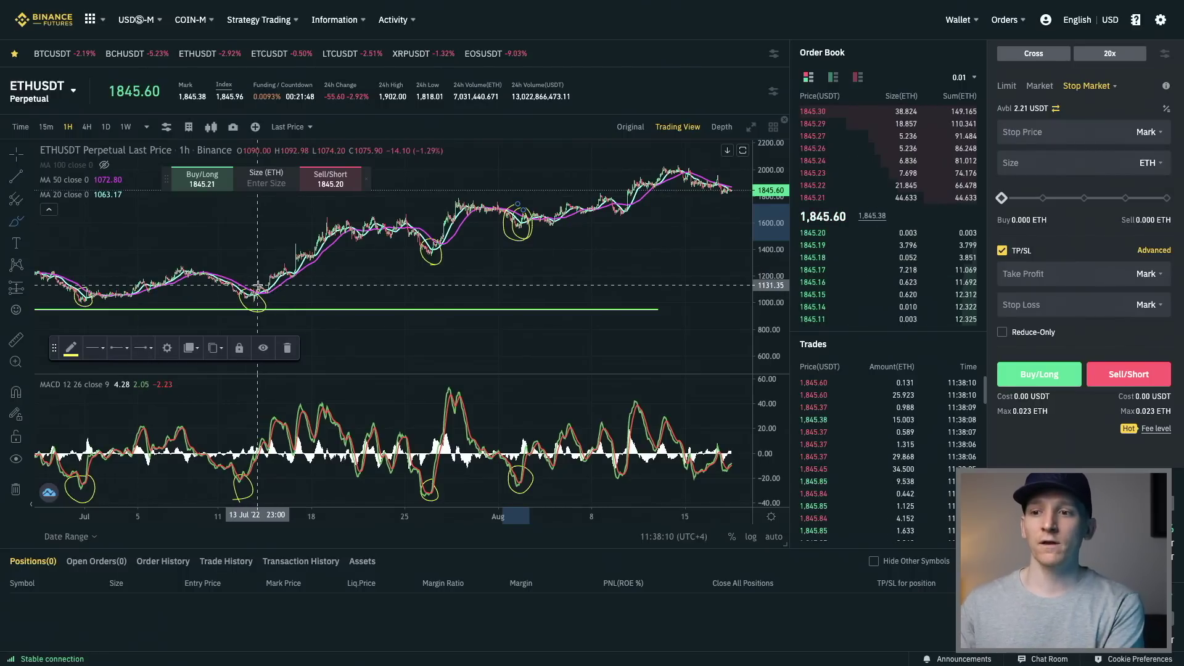
key(Delete)
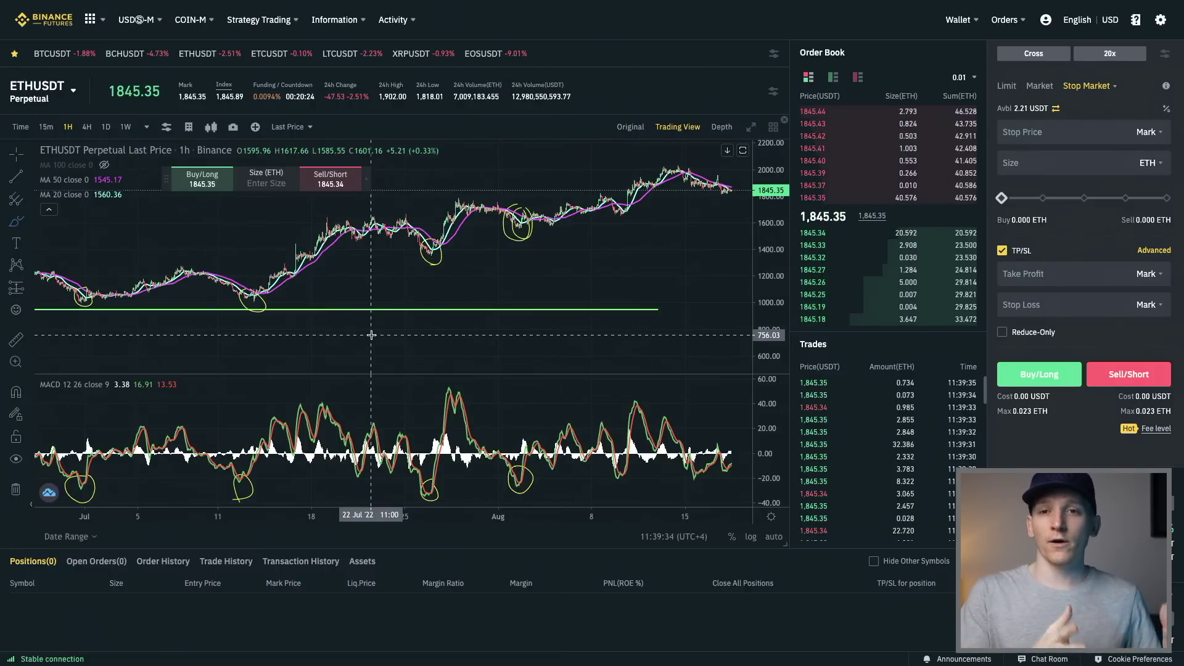
Place a Long Position at the late-July low, with its entry on 27 July at about 1418
click(28, 290)
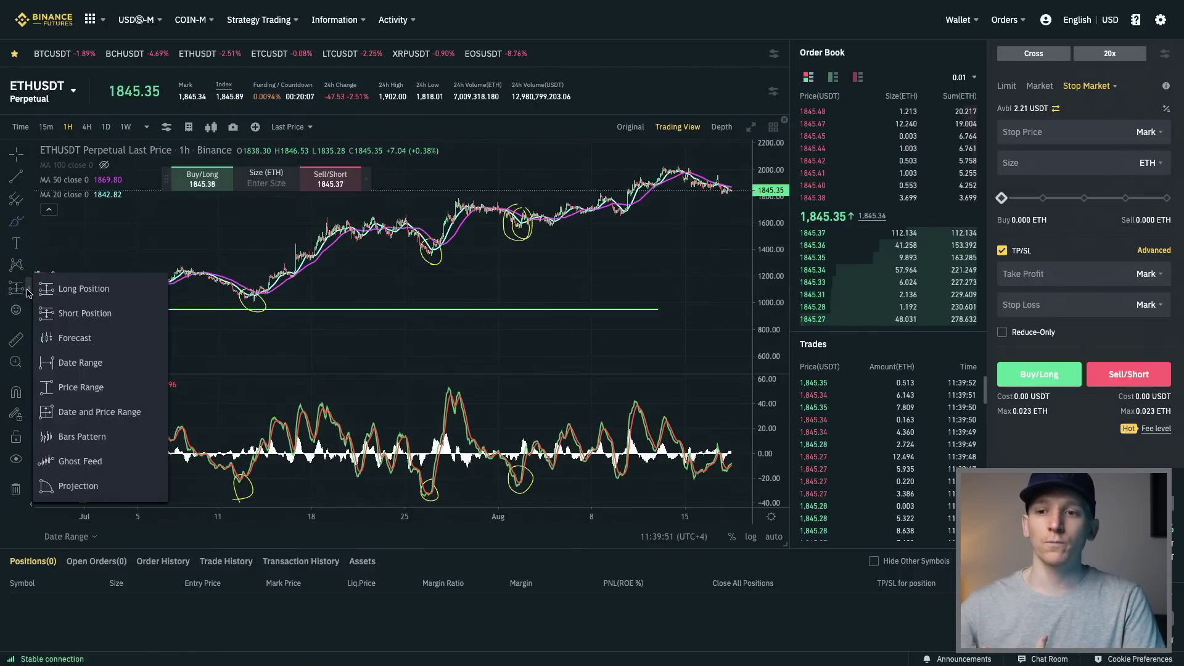
click(79, 290)
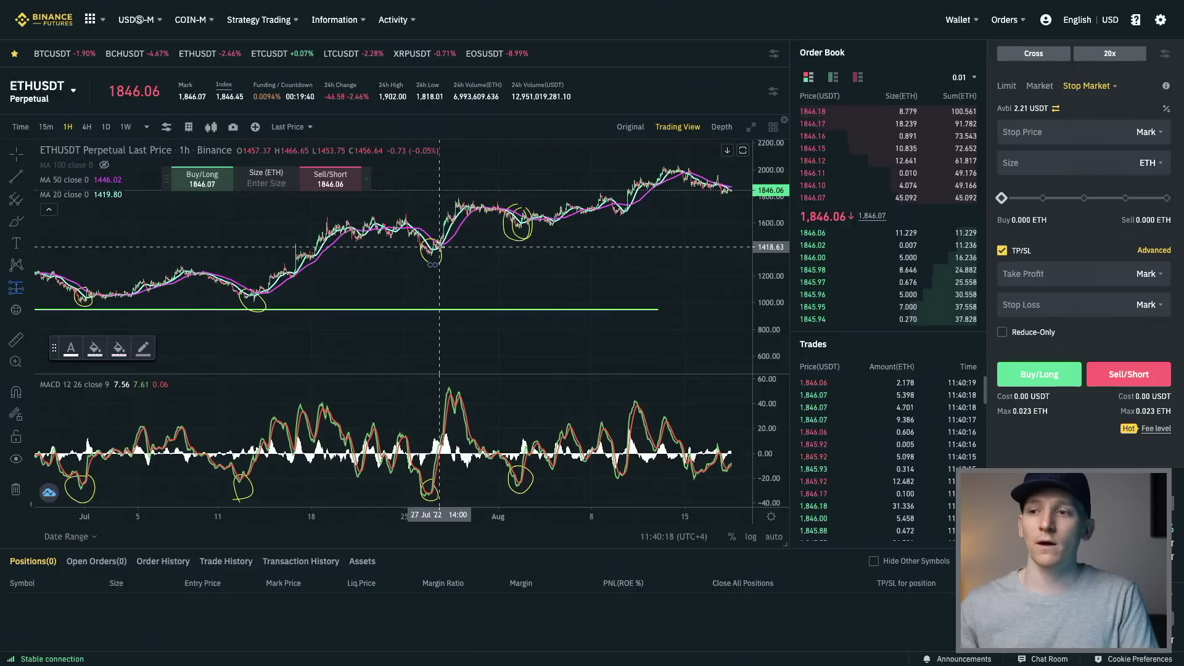
click(439, 246)
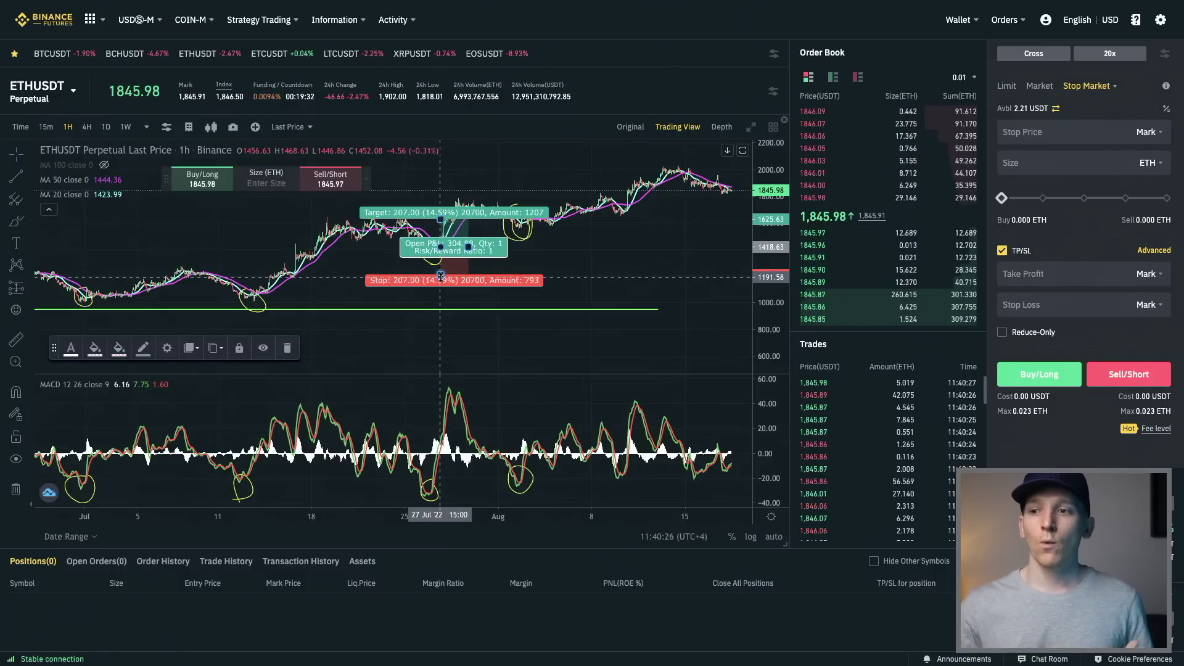
Extend the long position past mid-August, and set its stop to about 1131 and its target to about 1822
drag(440, 275, 440, 279)
drag(442, 220, 478, 204)
drag(468, 246, 745, 254)
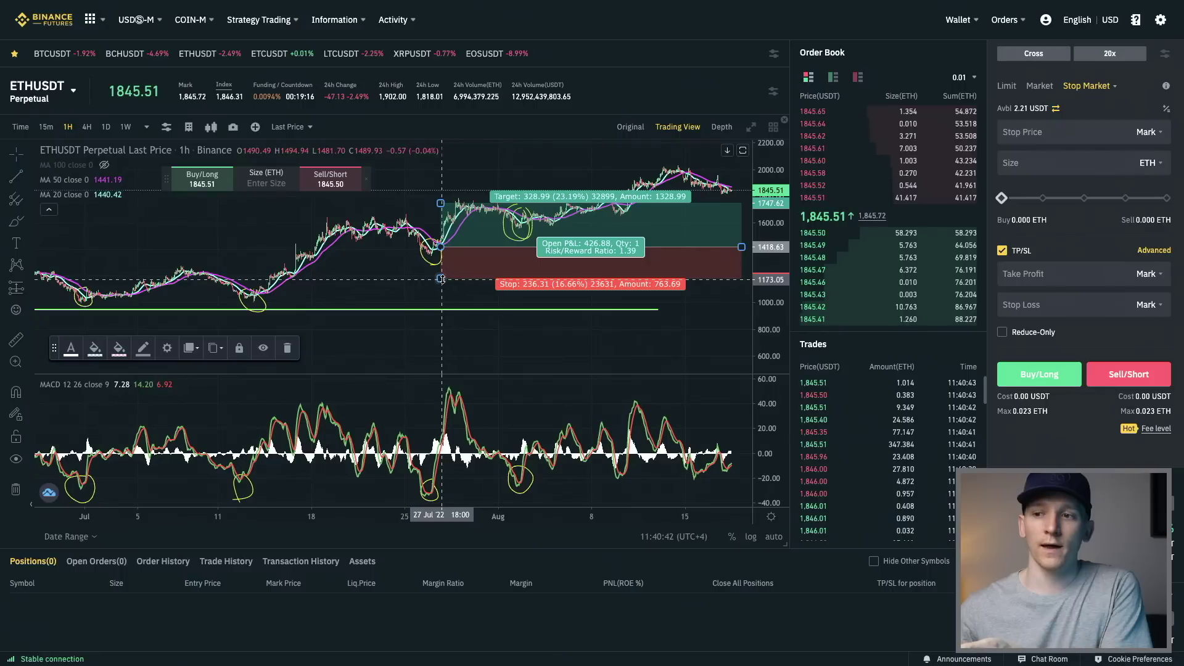
drag(441, 279, 441, 285)
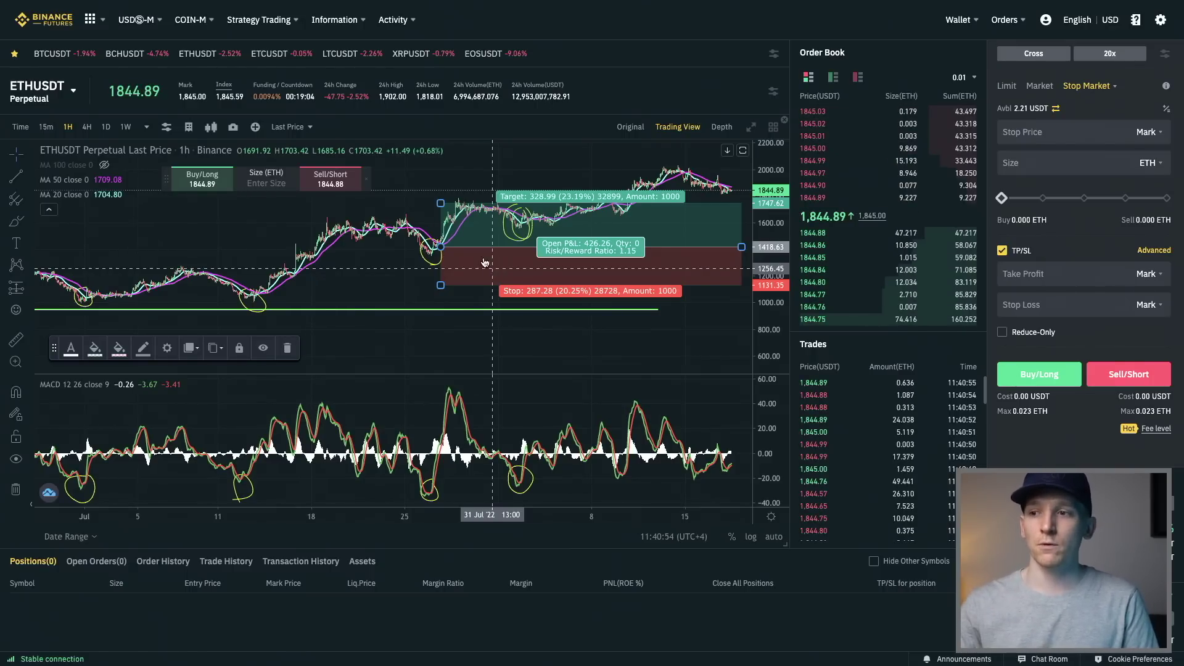
mouse_move(441, 203)
mouse_down()
mouse_move(454, 176)
mouse_move(452, 193)
mouse_up()
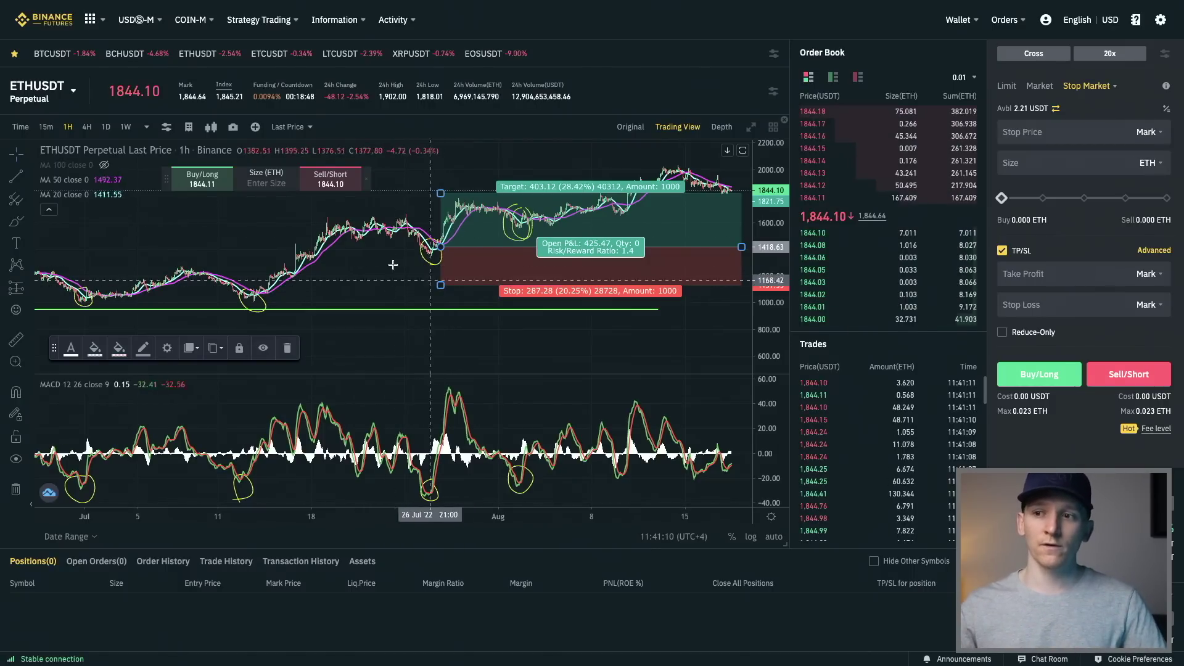
Circle the mid-August price peak above the long position's target with the Brush, and undo the mark
scroll(369, 260, down, 3)
scroll(369, 261, down, 5)
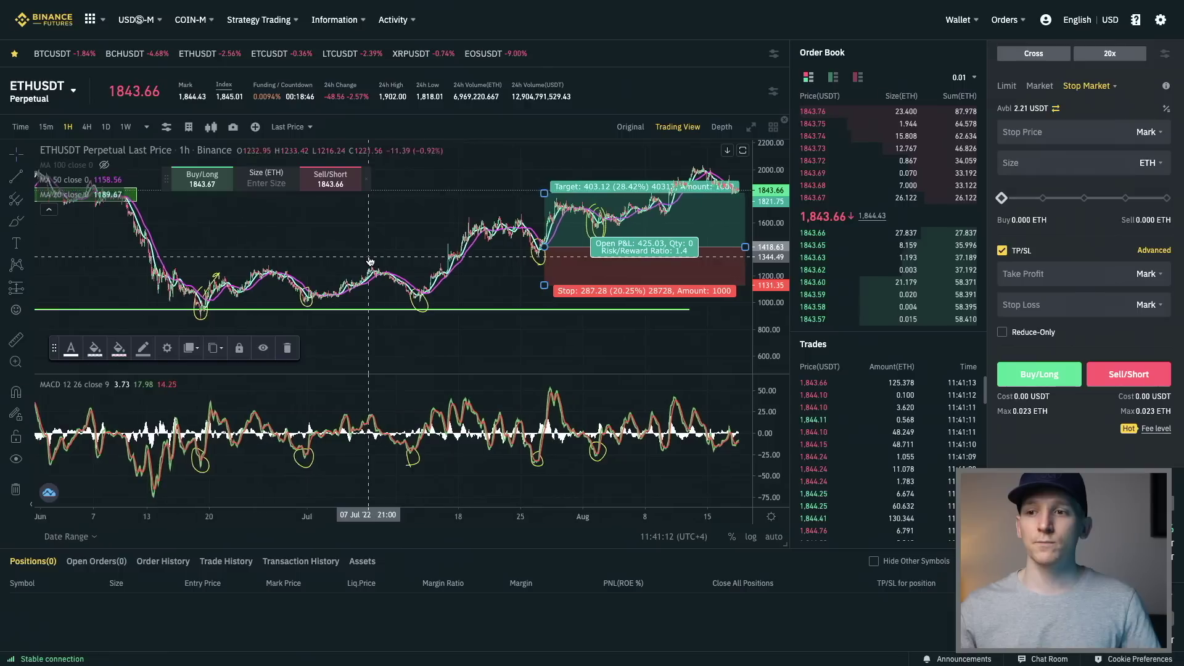
drag(475, 198, 439, 213)
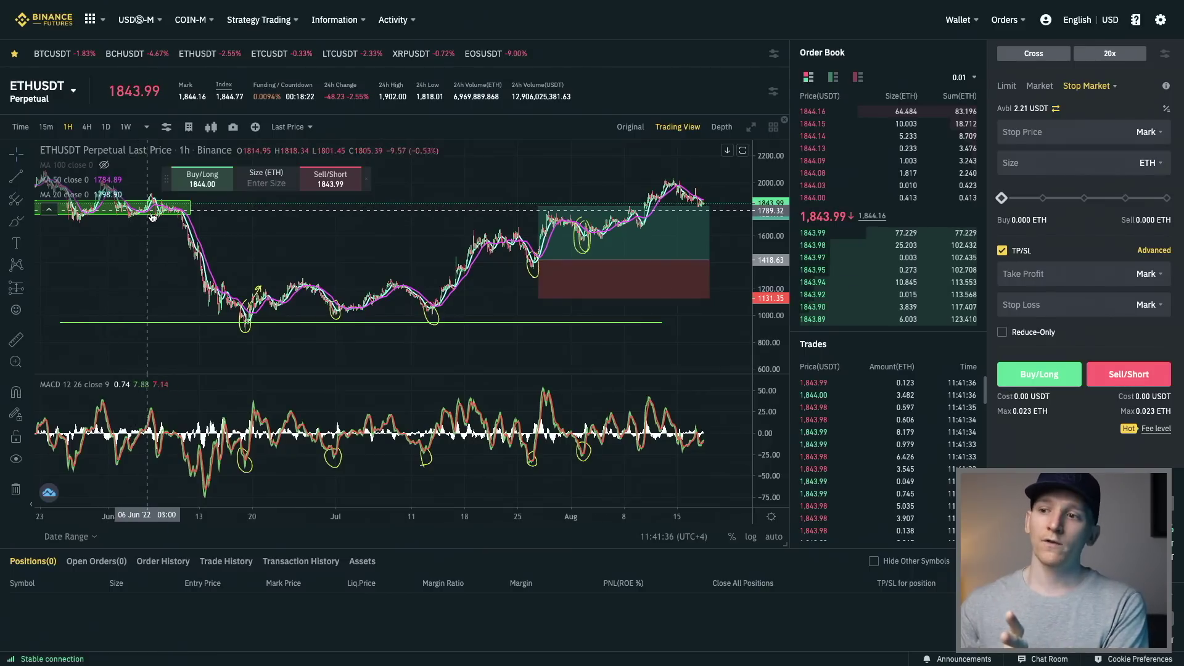
click(548, 215)
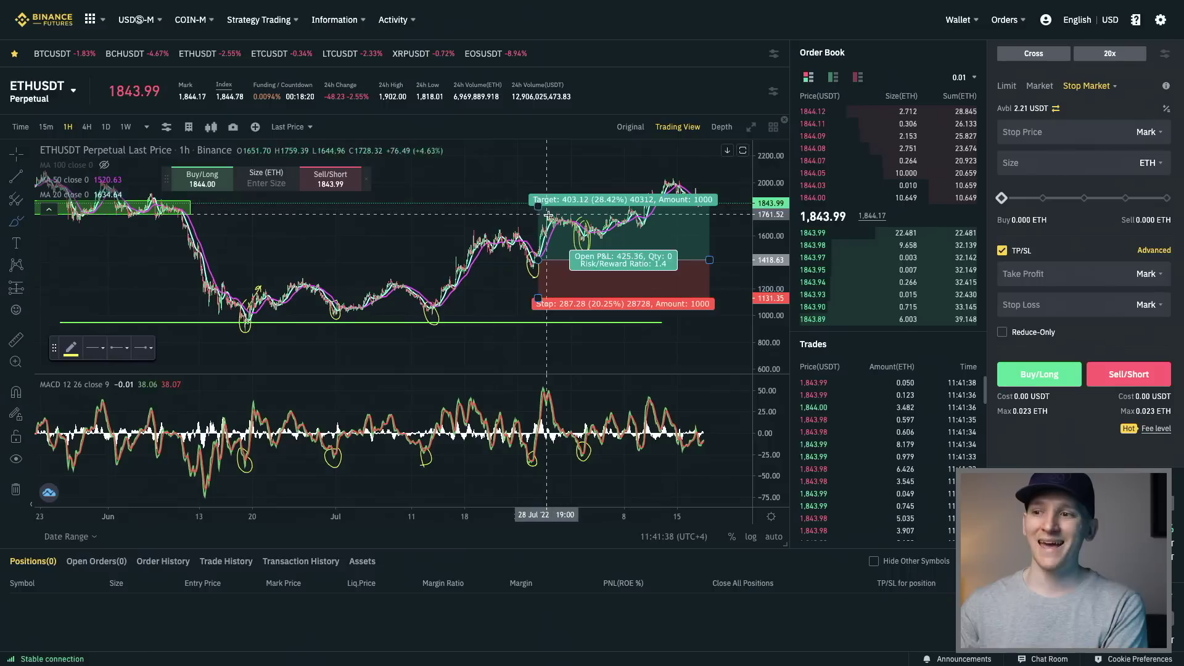
mouse_move(645, 183)
mouse_down()
mouse_move(648, 204)
mouse_move(717, 206)
mouse_move(684, 178)
mouse_up()
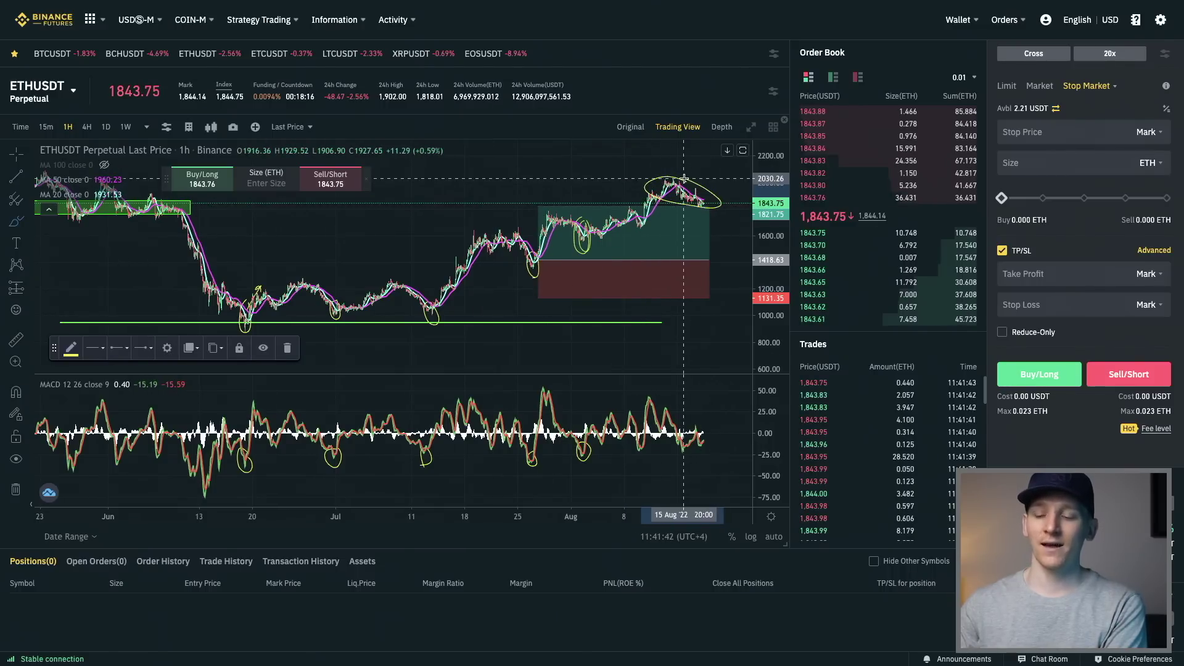
key(ctrl+z)
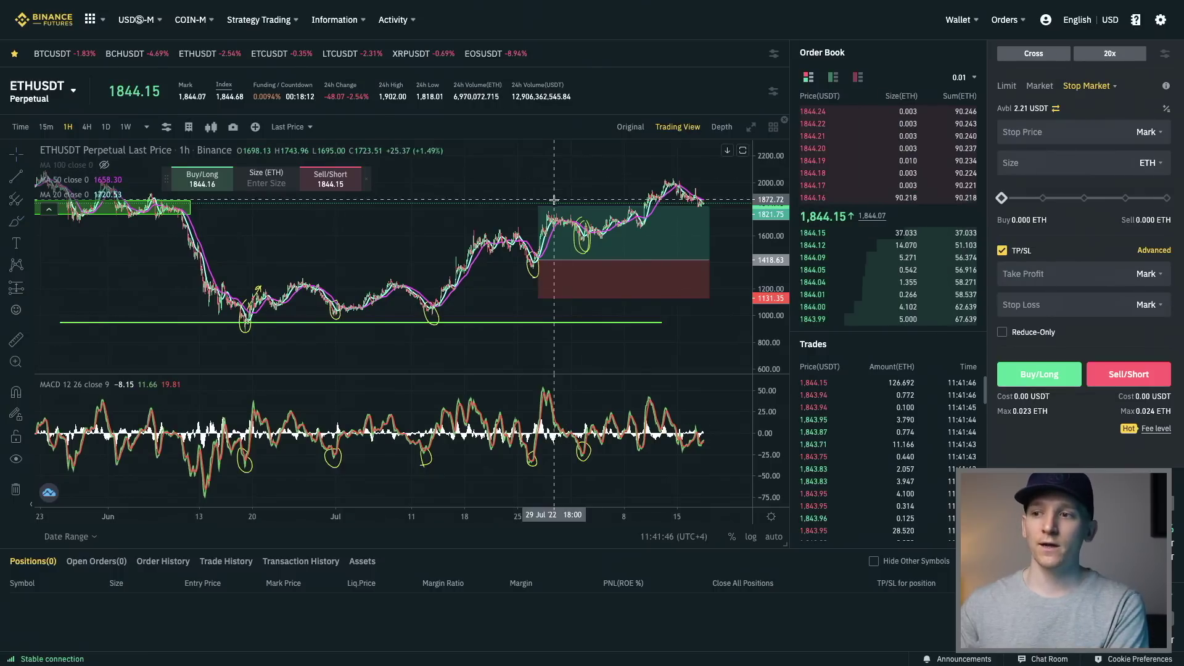
Lower the long position's target to about 1729 and its stop to about 941, at the support line
click(16, 153)
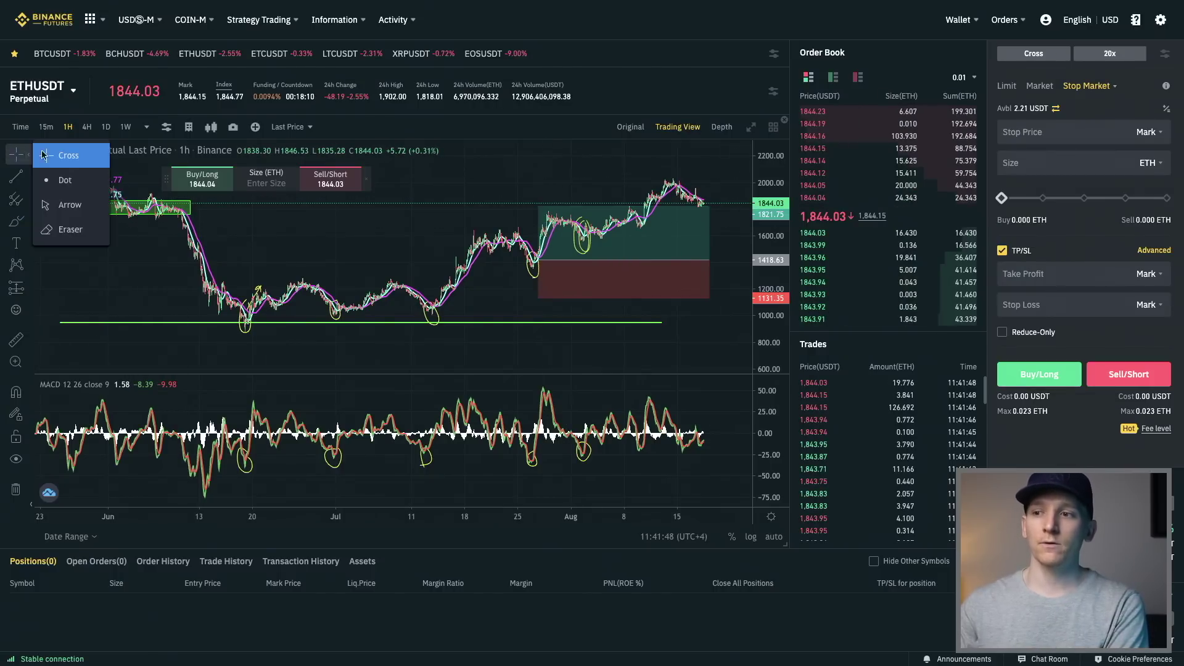
click(641, 265)
click(642, 265)
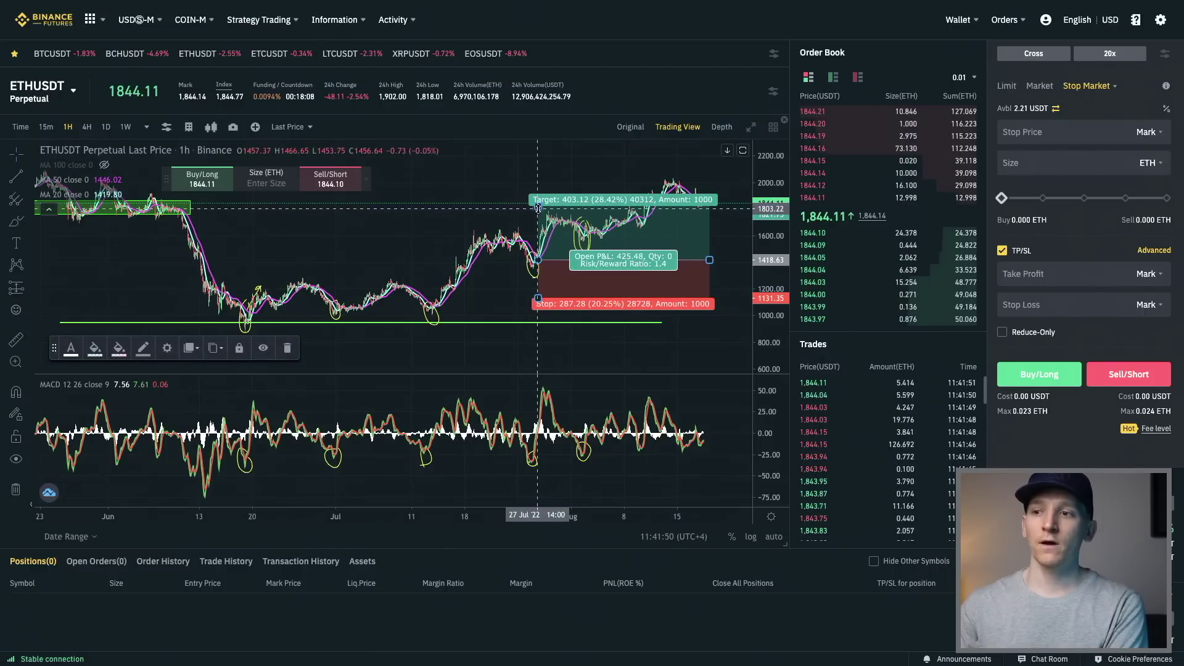
drag(539, 209, 539, 218)
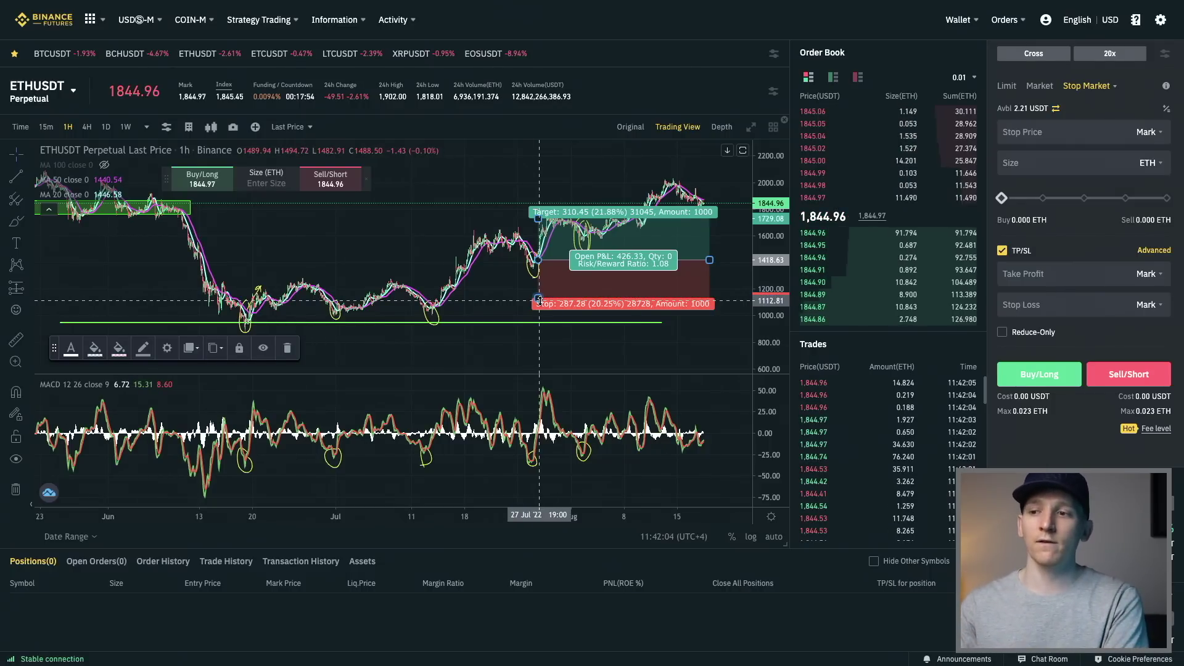
drag(538, 301, 539, 323)
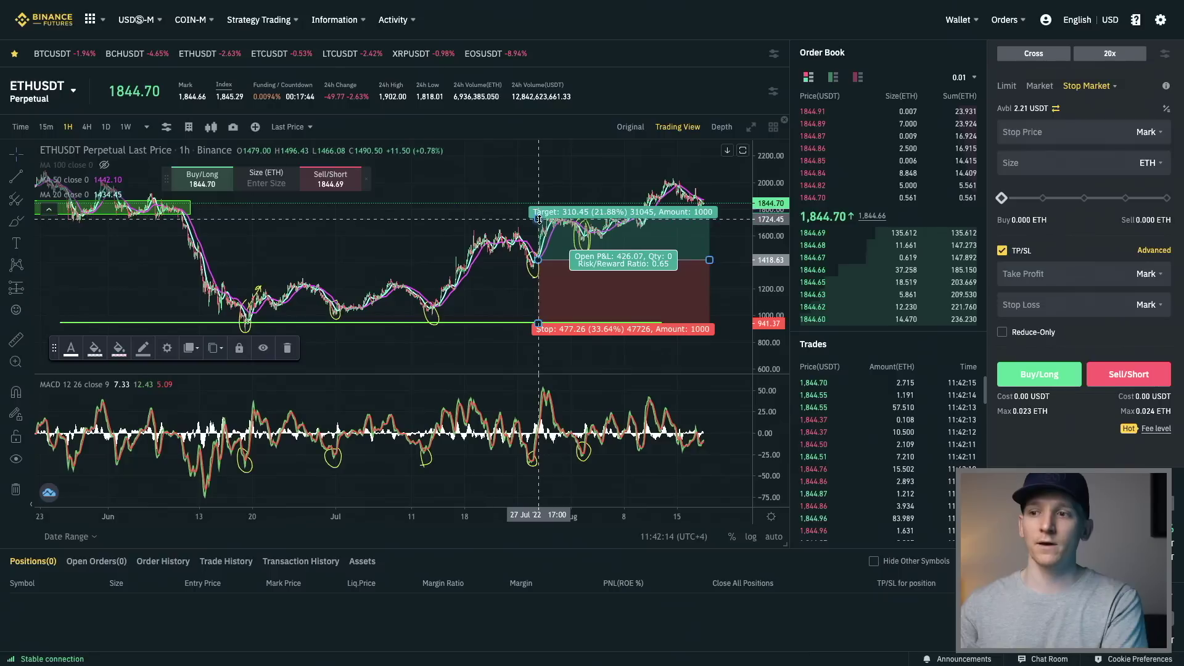
Raise the long position's target to about 1780 and its stop to about 1247
drag(539, 217, 539, 210)
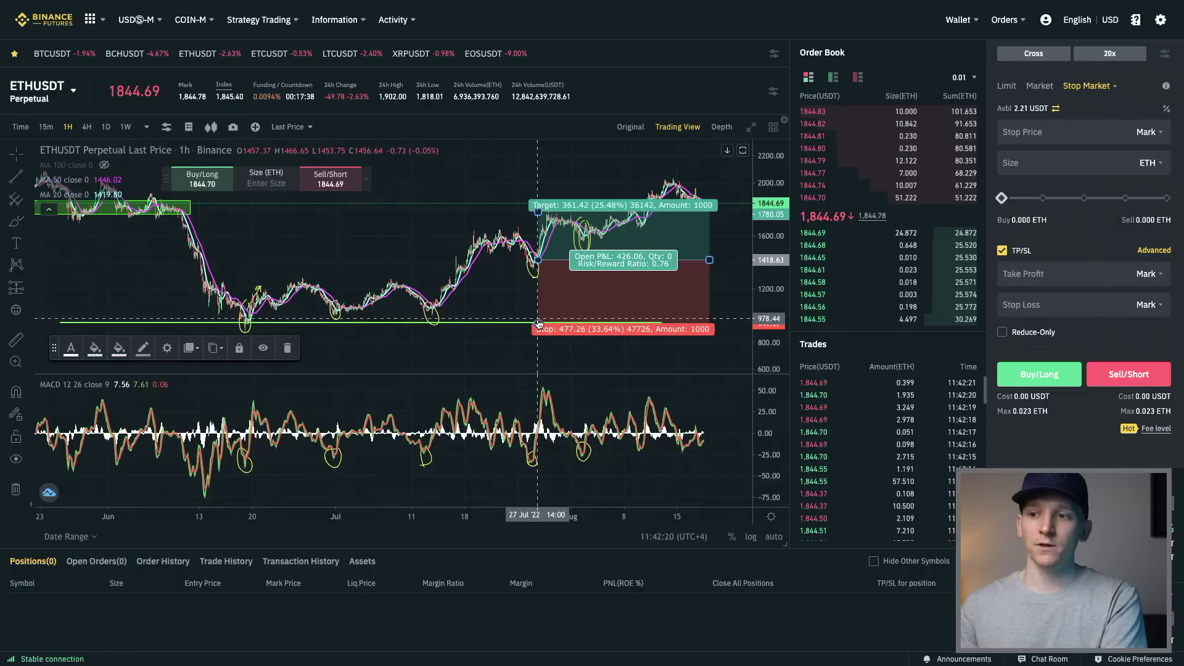
drag(540, 314, 540, 274)
Draw a near-horizontal trend line at about 1260 along the June and July highs, from 21 June to 13 August
click(12, 179)
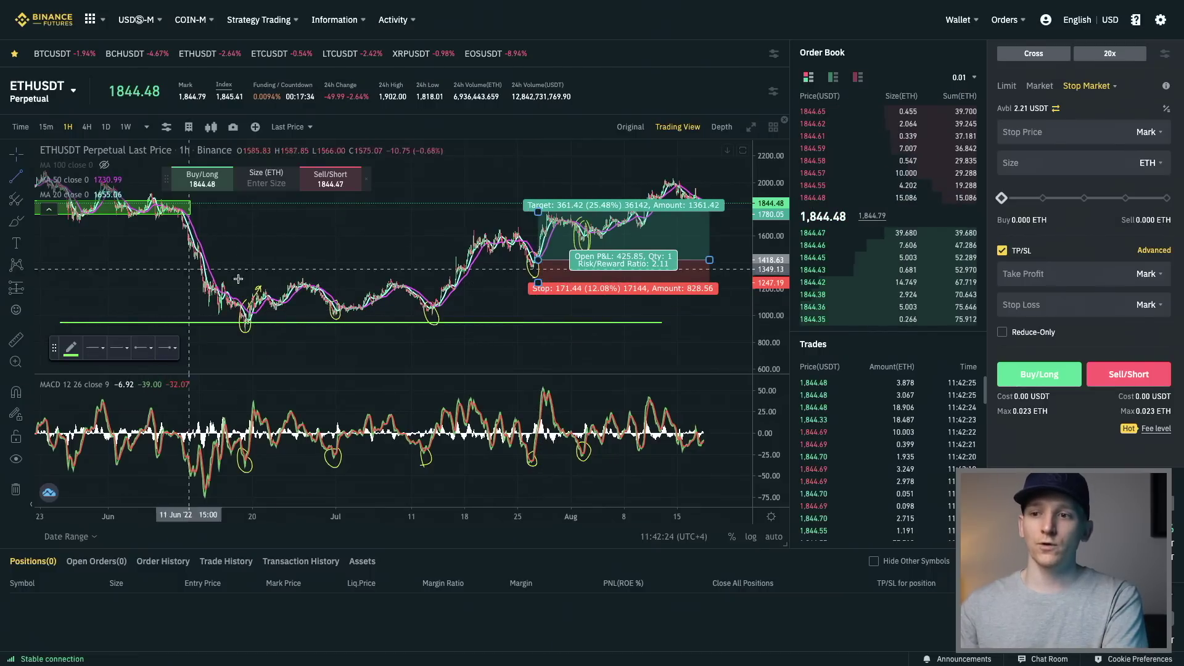
click(266, 282)
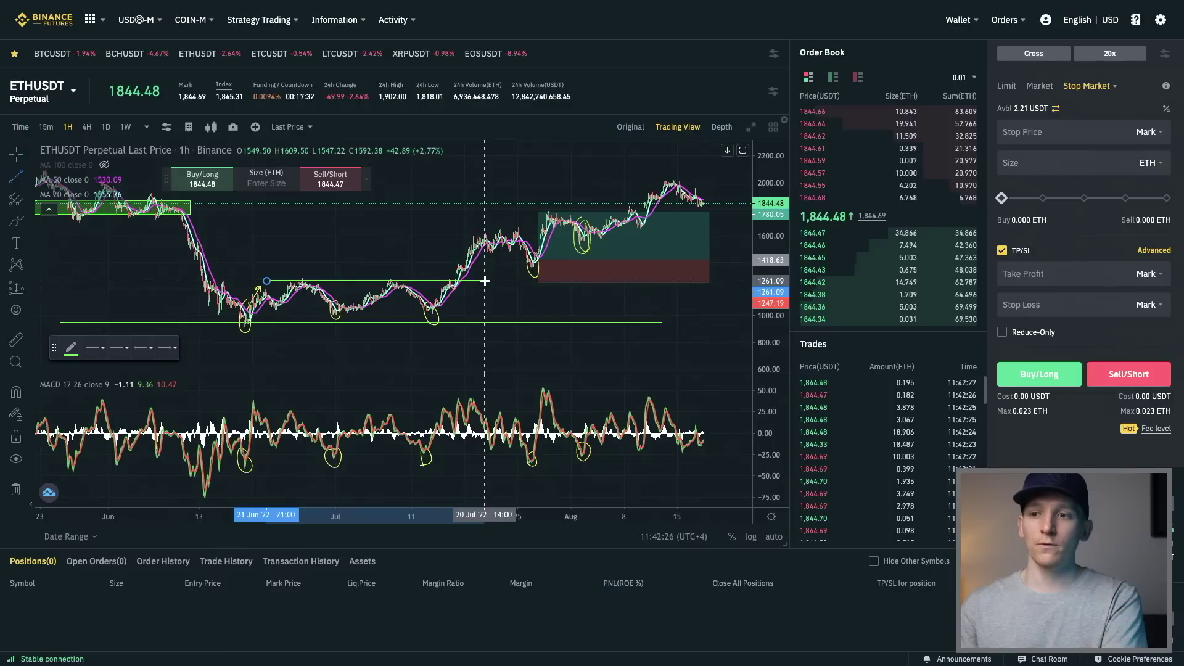
click(488, 281)
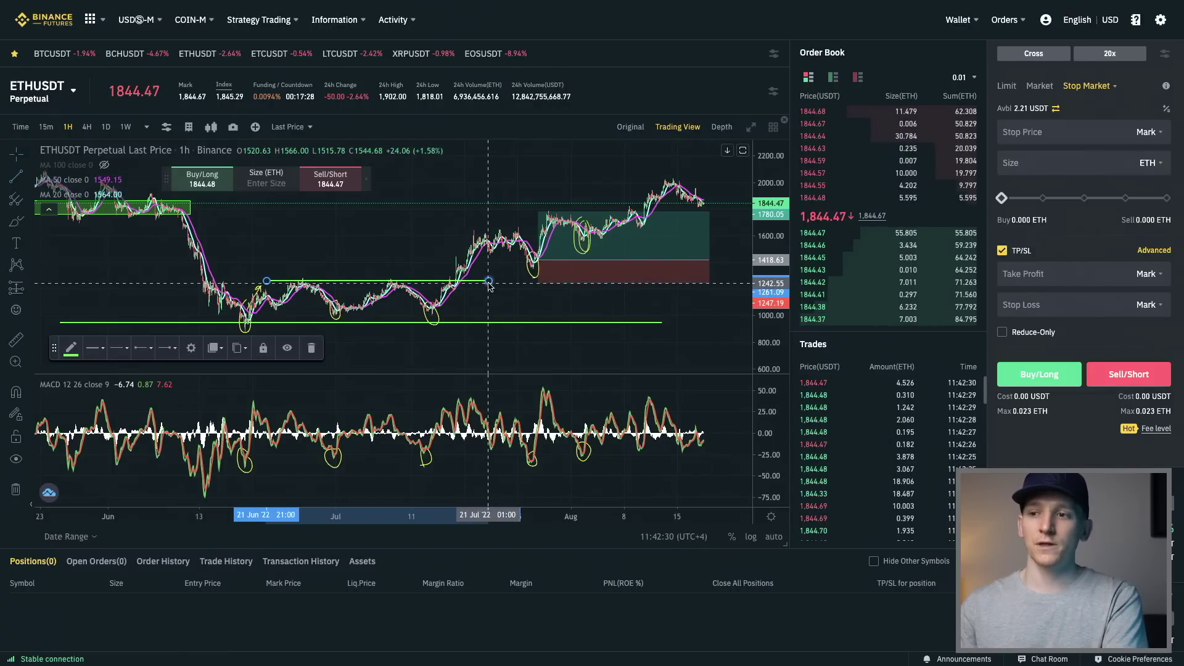
drag(488, 281, 663, 280)
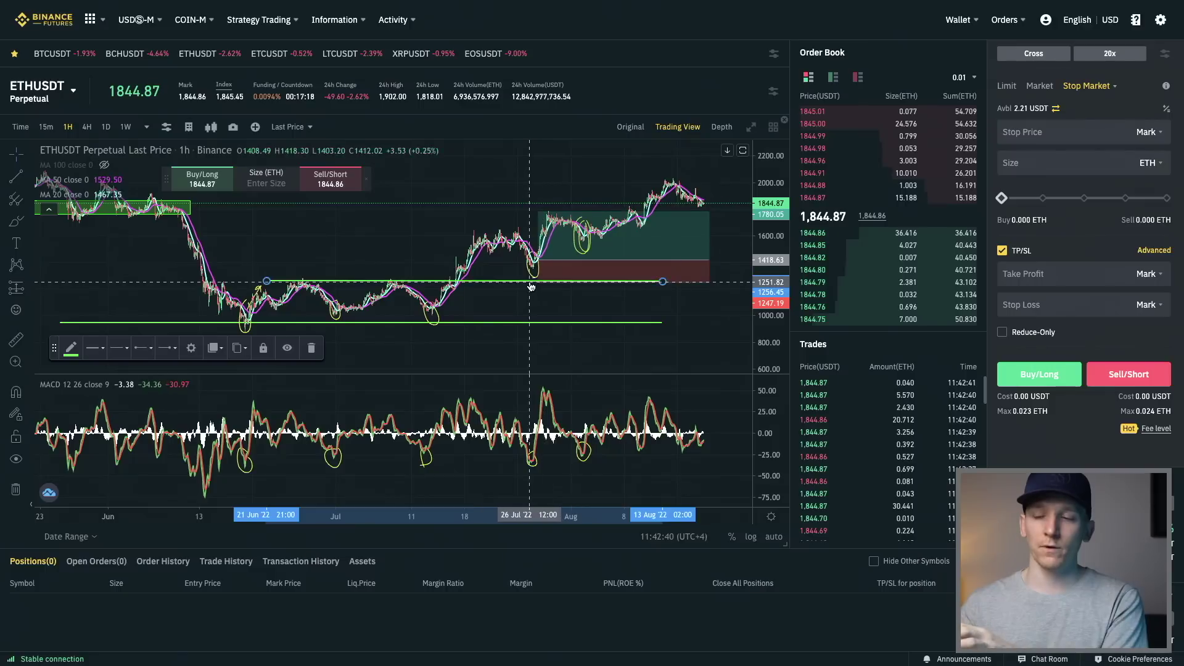
Trace a drop into the late-July low with the Brush, and circle the mid-July and late-July price lows
click(538, 213)
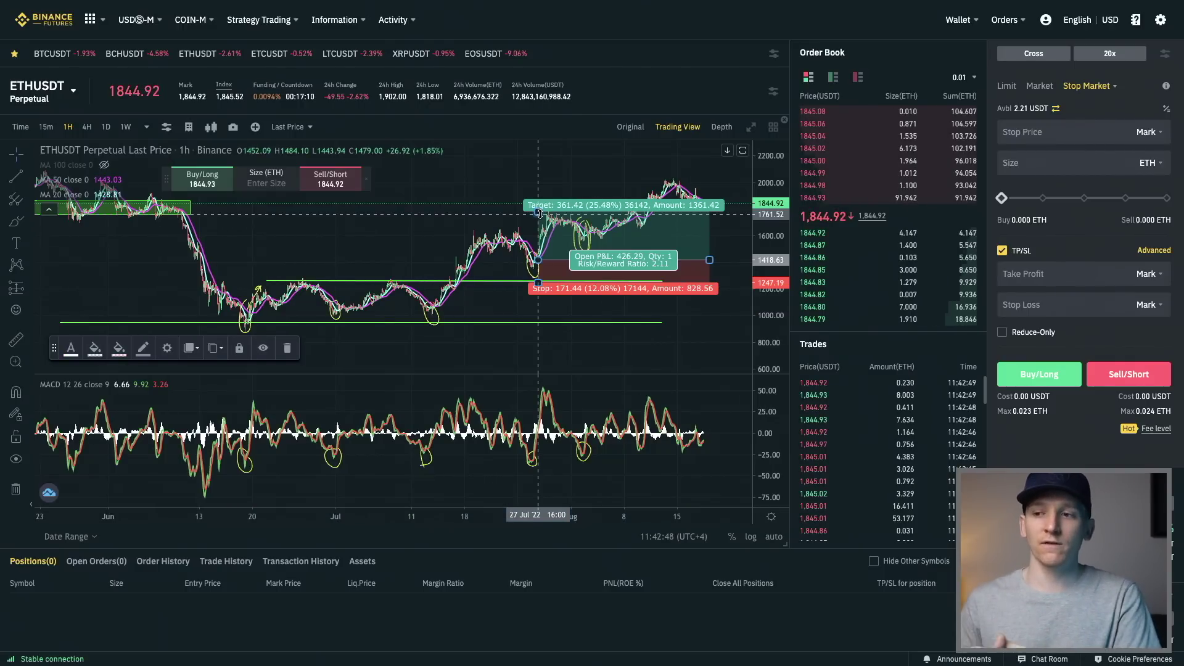
click(16, 226)
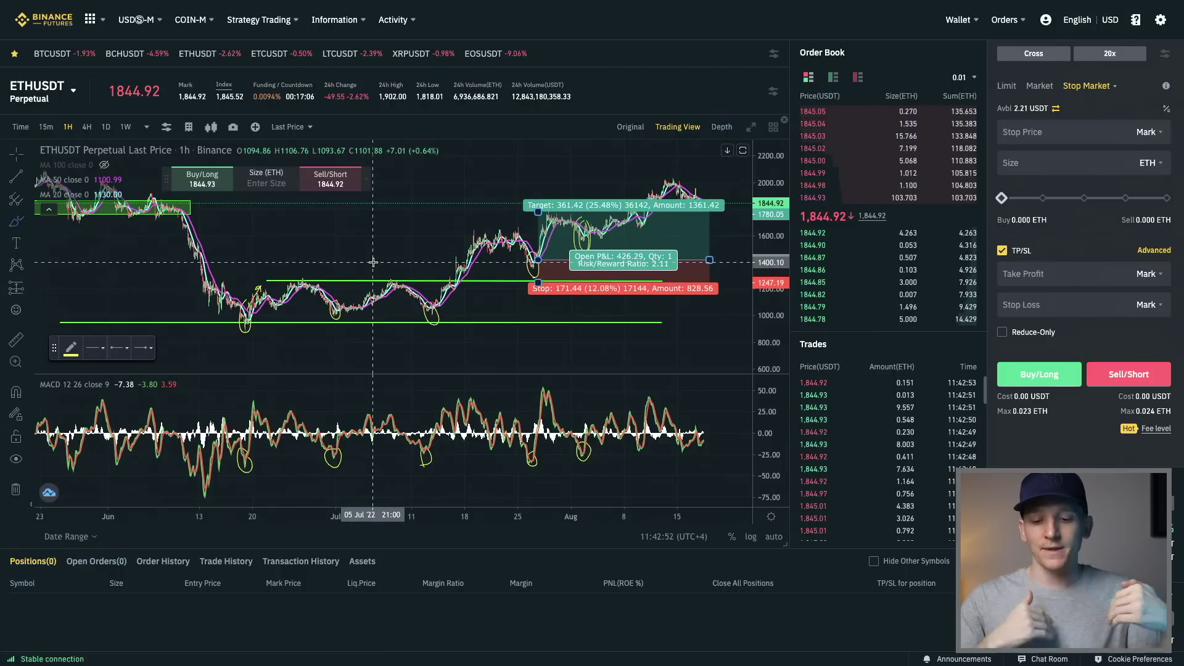
mouse_move(503, 168)
mouse_down()
mouse_move(526, 241)
mouse_move(540, 237)
mouse_up()
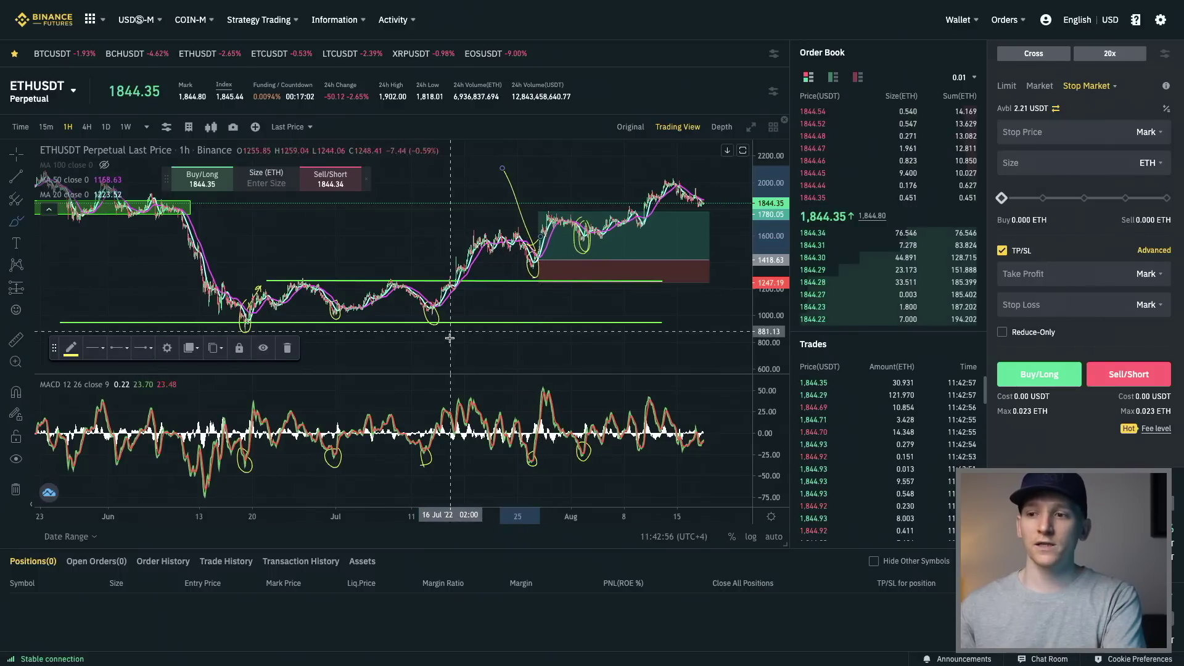
drag(436, 288, 417, 308)
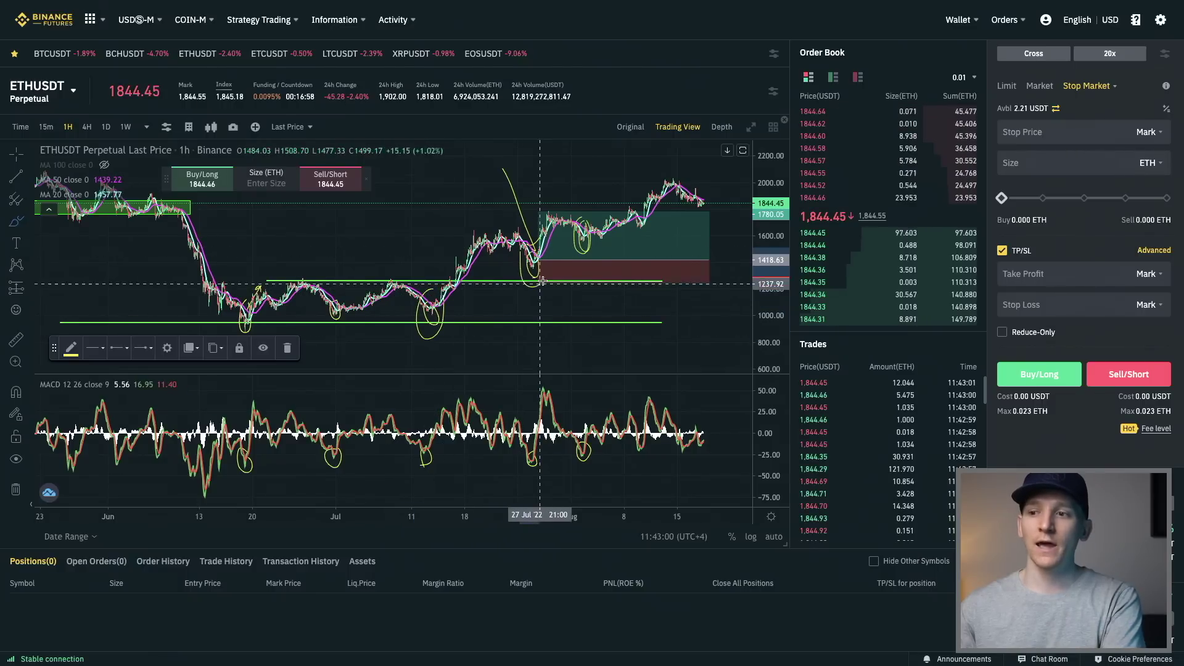
Circle the early-August price low again with the Brush, and circle the mid-August lows on both the MACD and the price chart
mouse_move(577, 207)
mouse_down()
mouse_move(583, 256)
mouse_move(585, 217)
mouse_up()
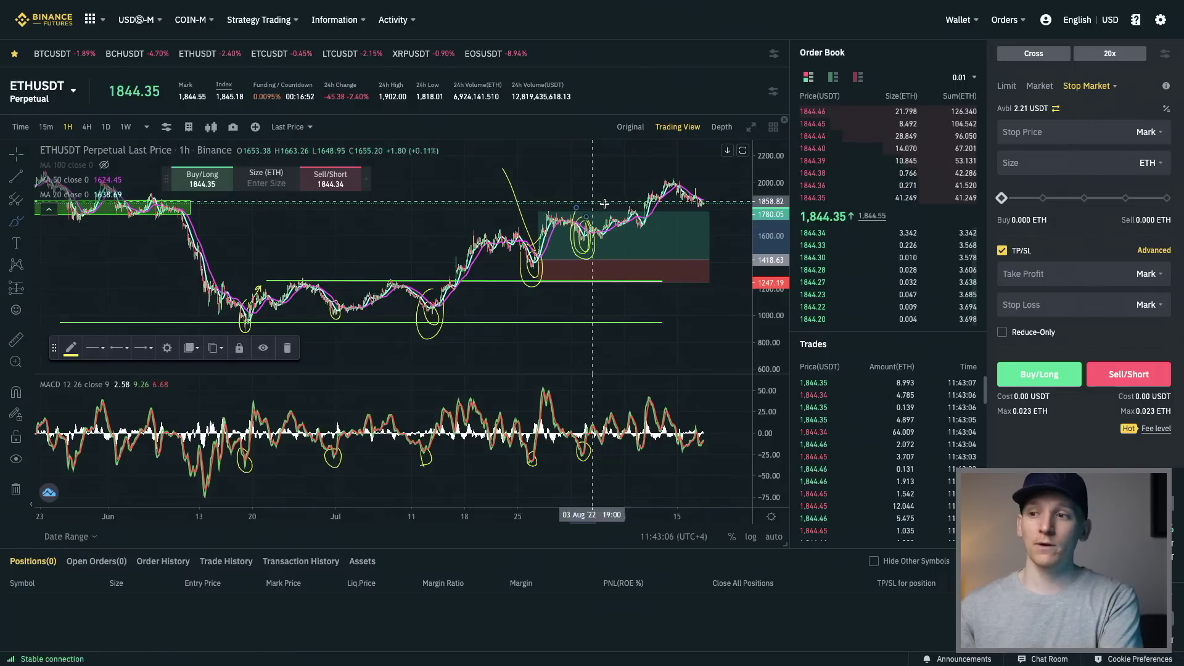
mouse_move(700, 457)
mouse_down()
mouse_move(706, 444)
mouse_move(691, 458)
mouse_up()
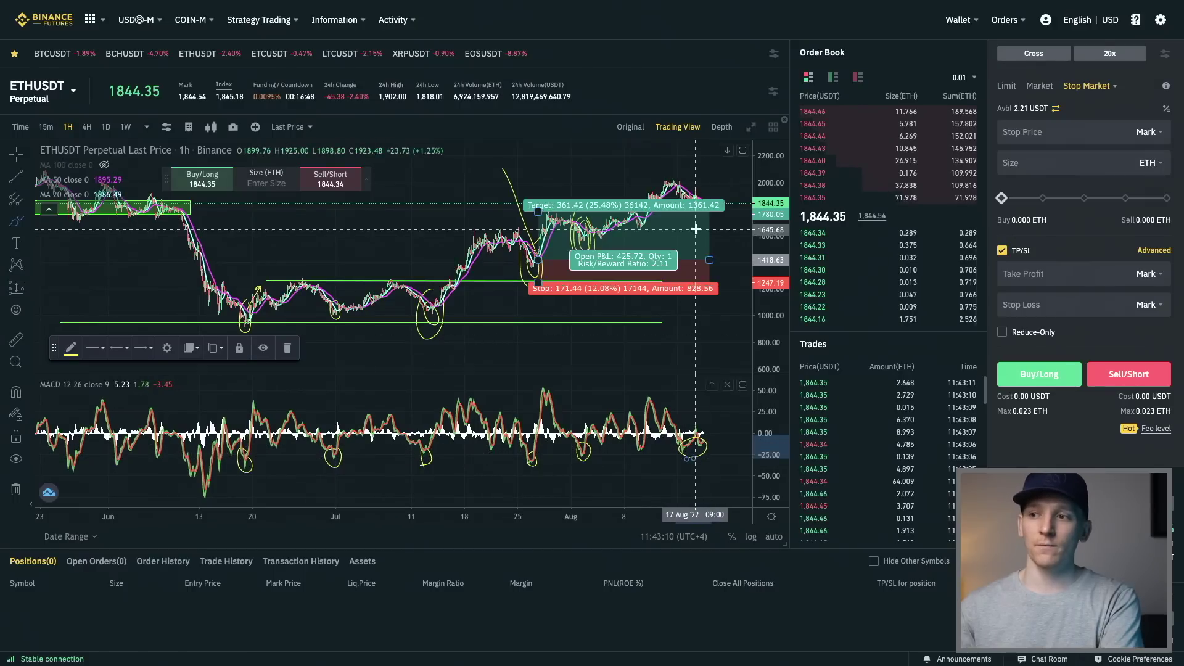
mouse_move(703, 190)
mouse_down()
mouse_move(711, 216)
mouse_move(706, 193)
mouse_up()
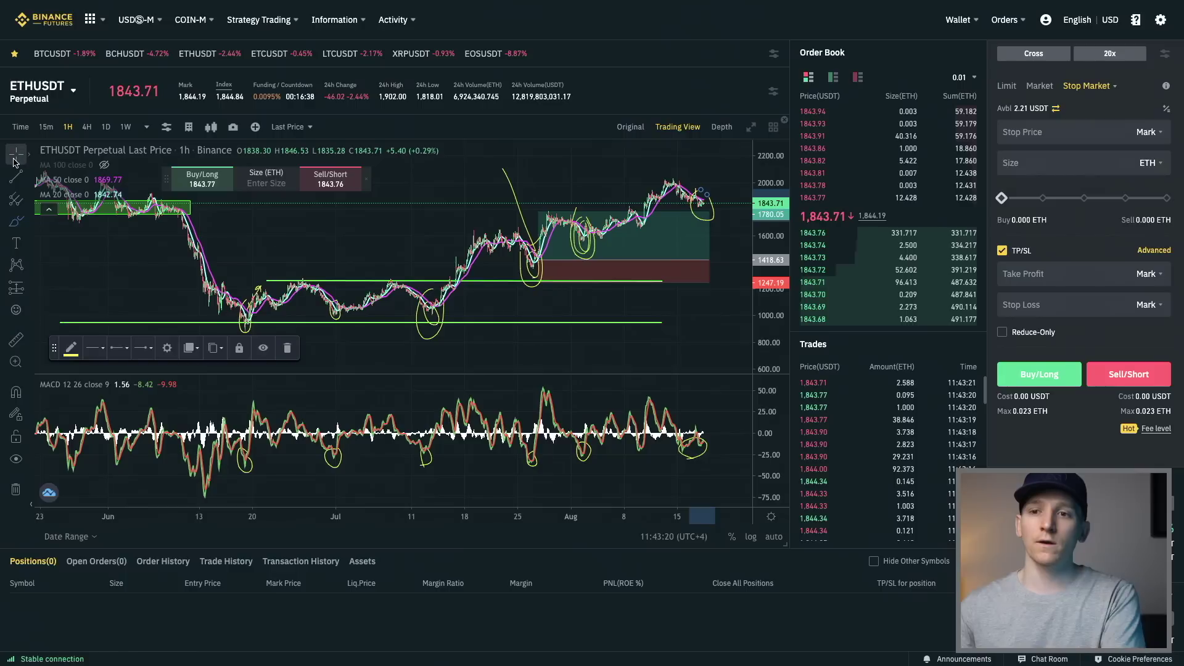
Brush a rising support line under the price lows from mid-July past mid-August, and delete it
drag(627, 182, 508, 197)
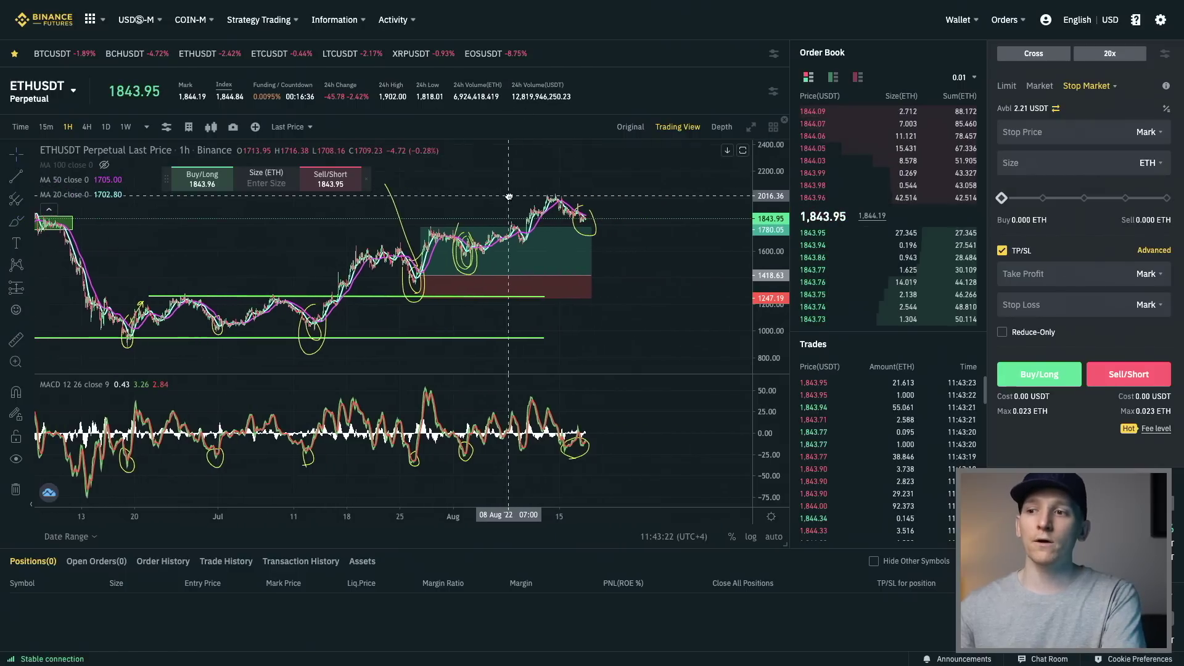
click(16, 221)
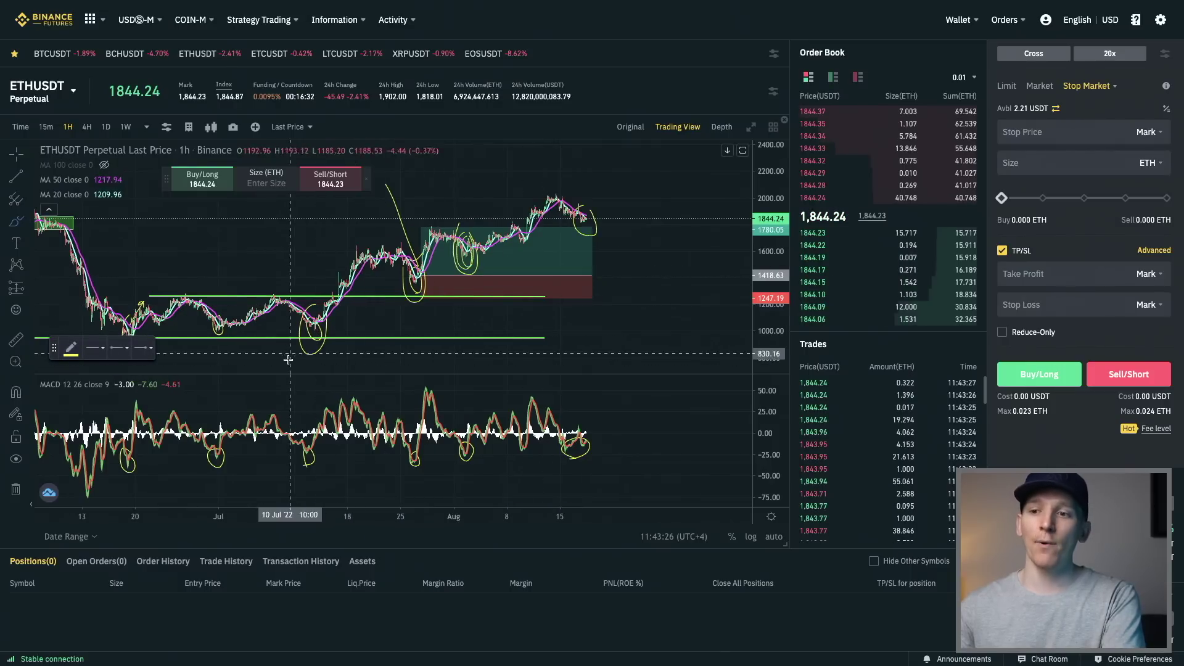
drag(301, 343, 623, 210)
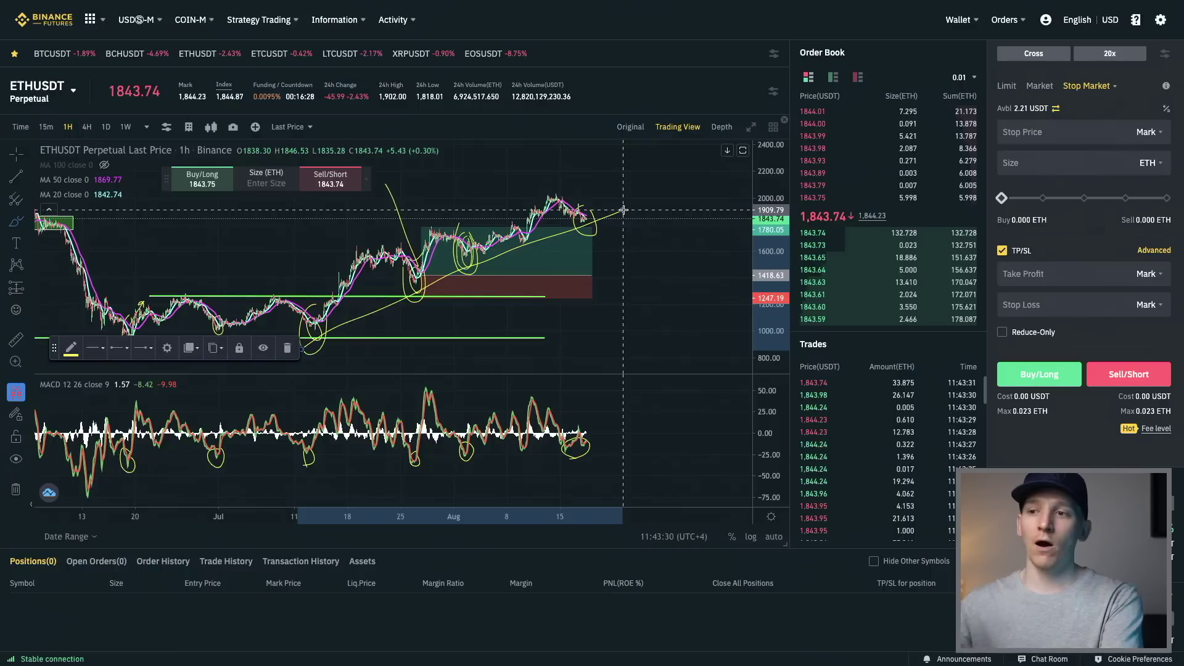
key(Delete)
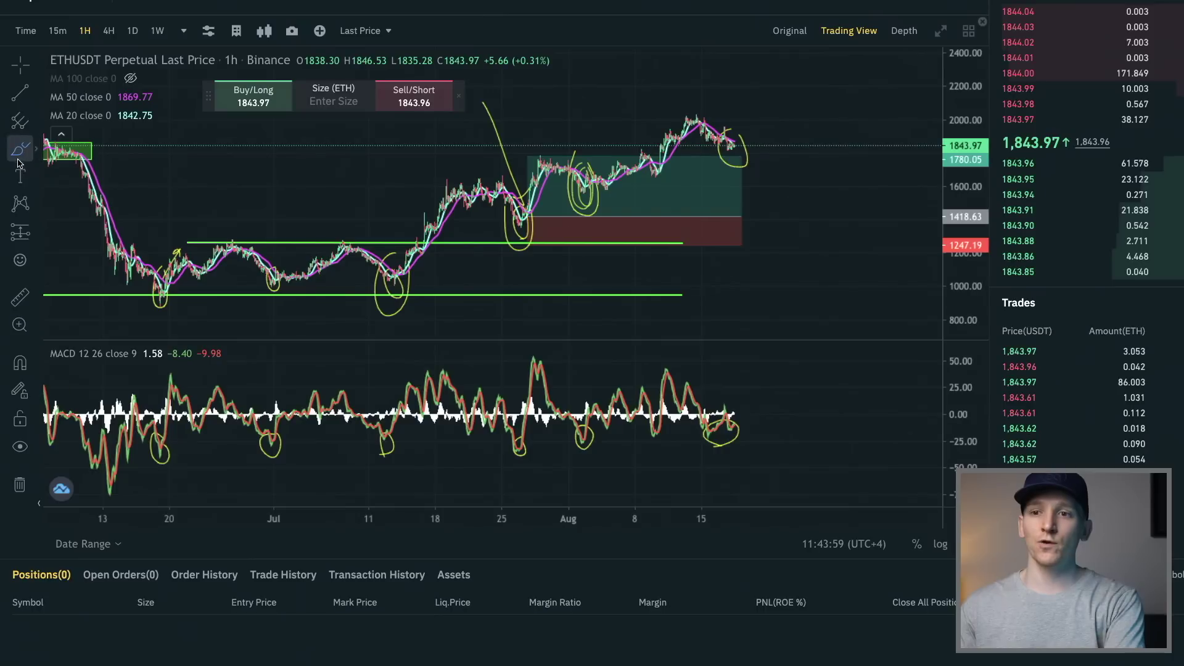
Circle the mid-July and late-July MACD peaks with the Brush, trace the decline from the late-July peak, and undo these marks
click(35, 149)
mouse_move(432, 363)
mouse_down()
mouse_move(414, 368)
mouse_move(453, 379)
mouse_move(413, 366)
mouse_up()
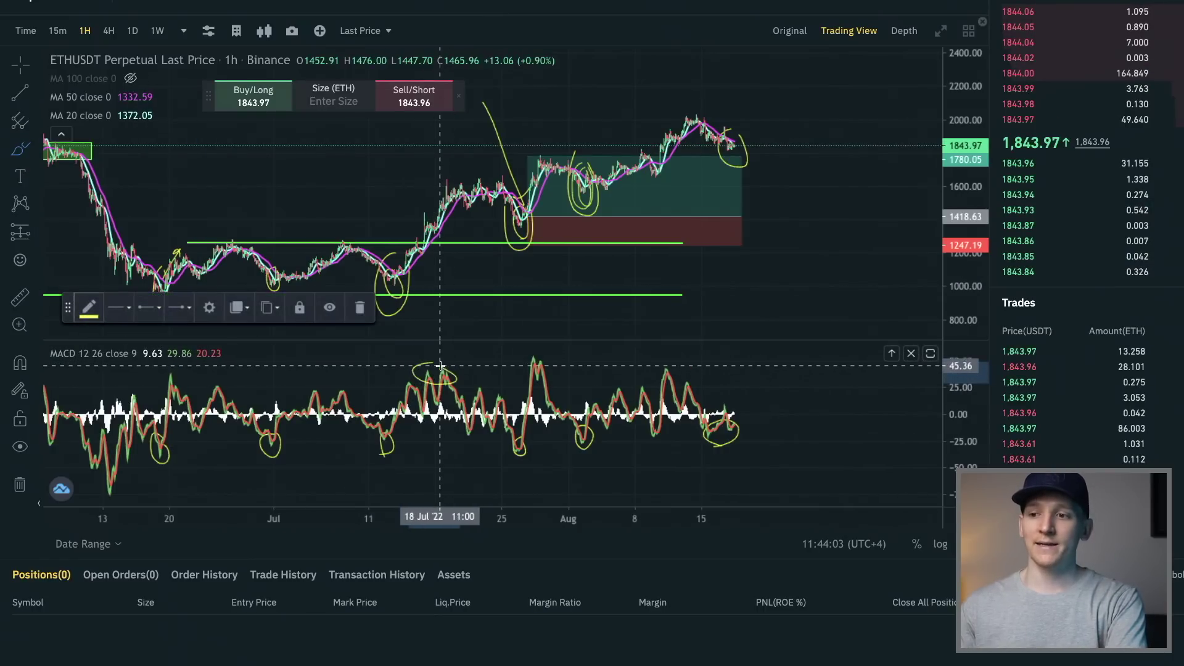
mouse_move(520, 356)
mouse_down()
mouse_move(549, 364)
mouse_move(515, 373)
mouse_move(543, 356)
mouse_move(563, 399)
mouse_up()
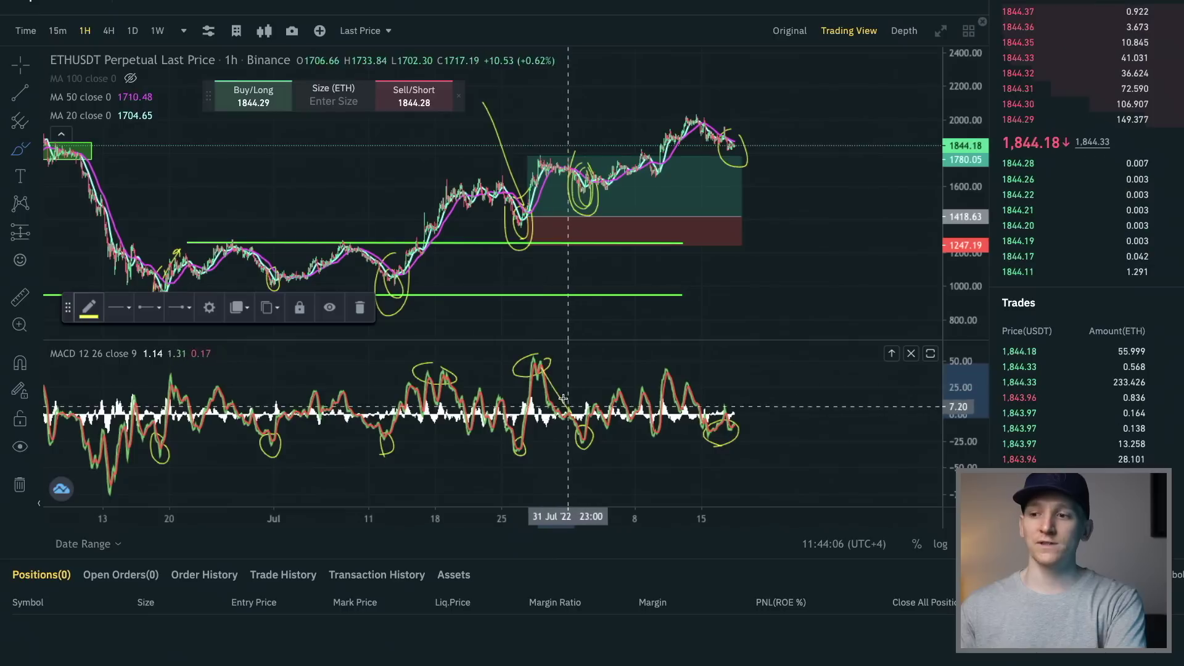
click(585, 436)
key(ctrl+z)
key(ctrl+z)
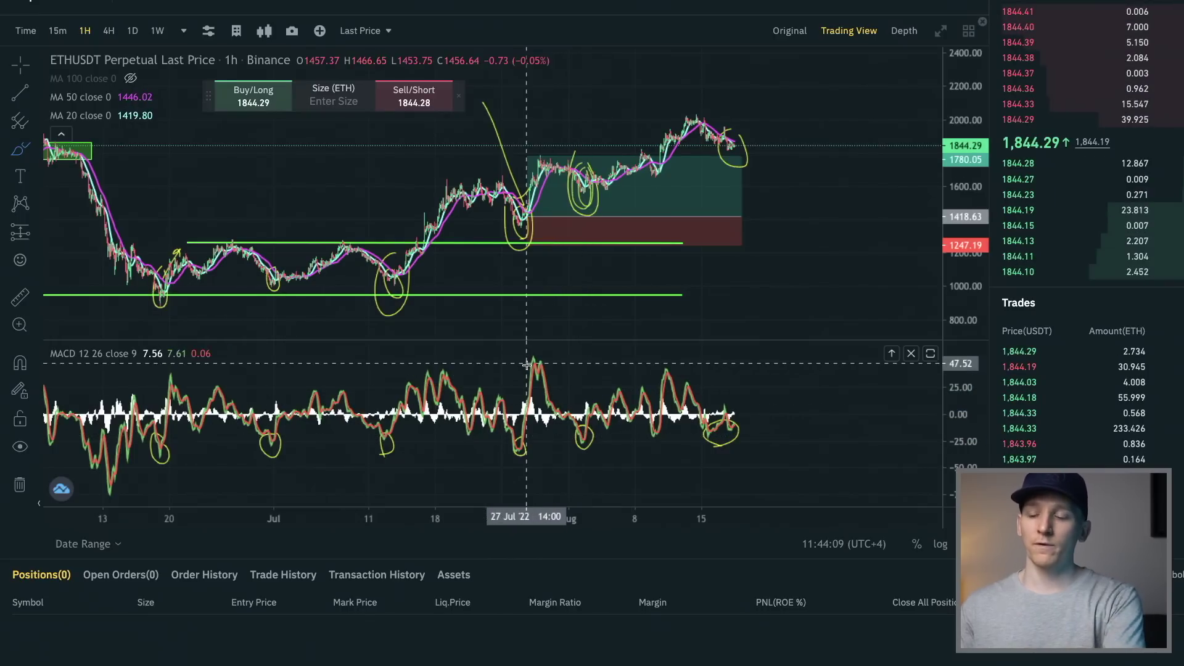